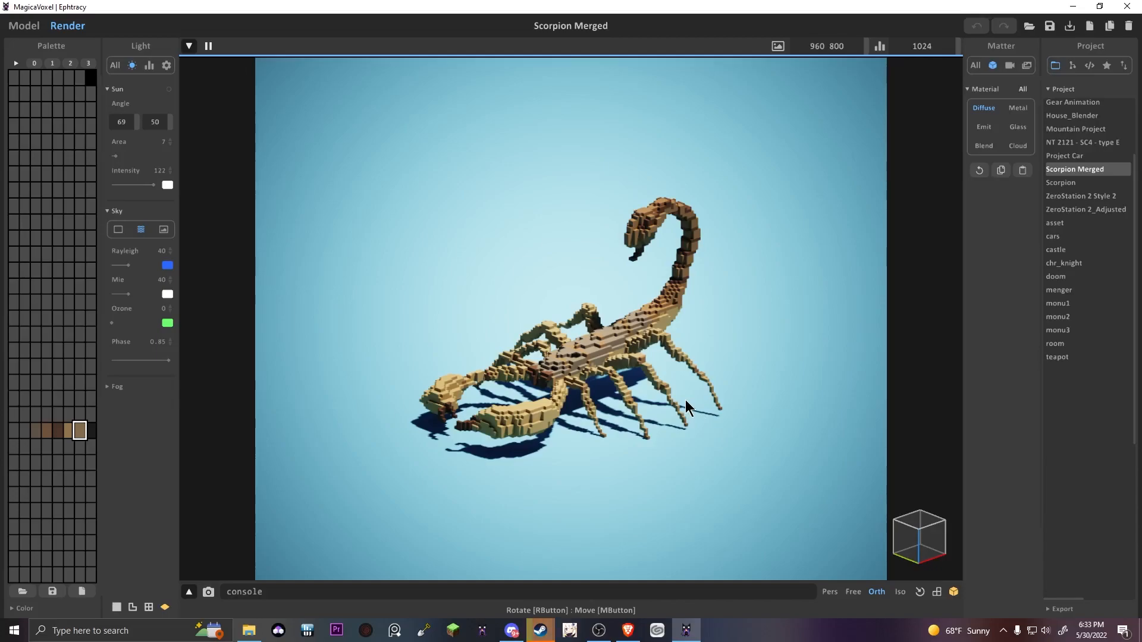
Export the Scorpion Merged model as OBJ into a new Desktop folder named Scorpion, and open that folder from the desktop.
mouse_move(474, 383)
right_down()
mouse_move(580, 388)
mouse_move(475, 383)
right_up()
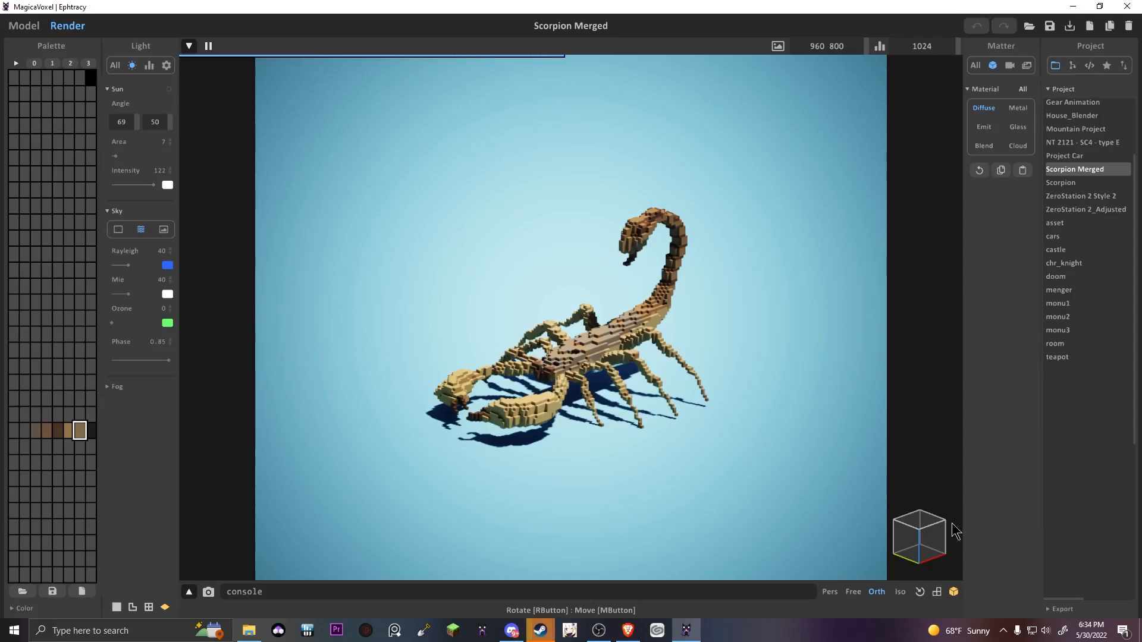
click(1062, 610)
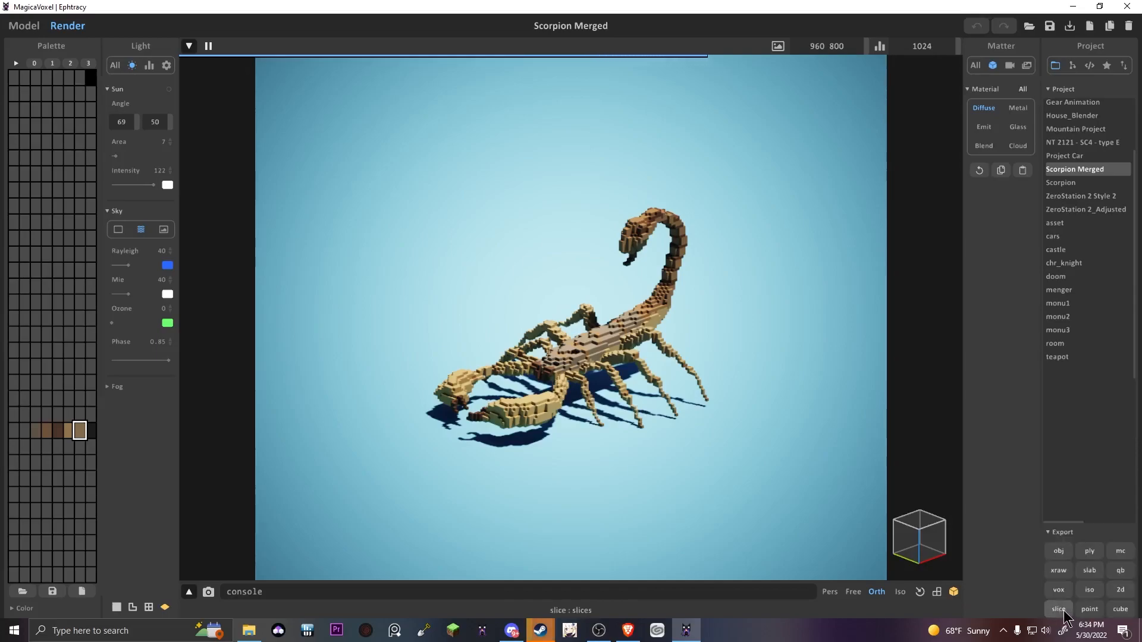
click(1059, 551)
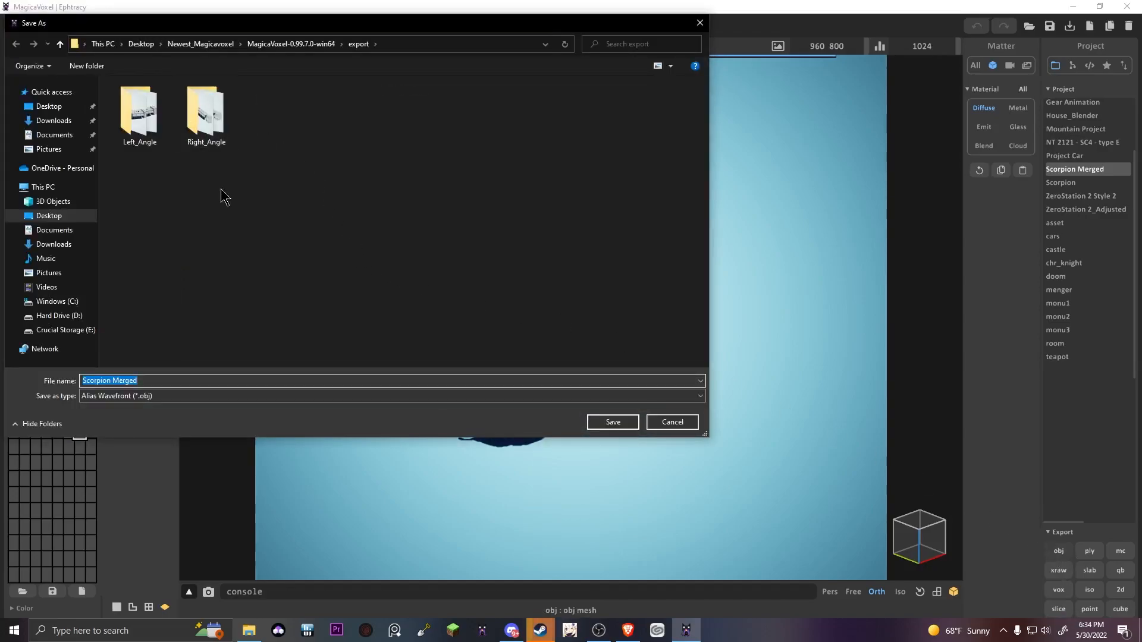
click(49, 105)
right_click(203, 202)
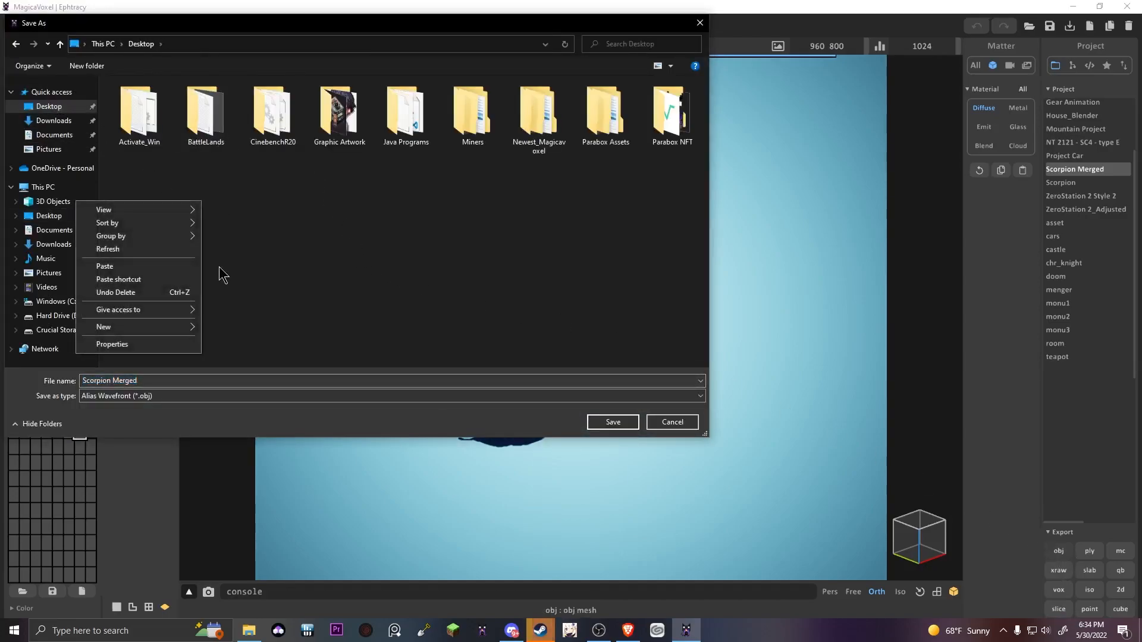
mouse_move(158, 327)
click(227, 328)
text(Scorpion)
key(Return)
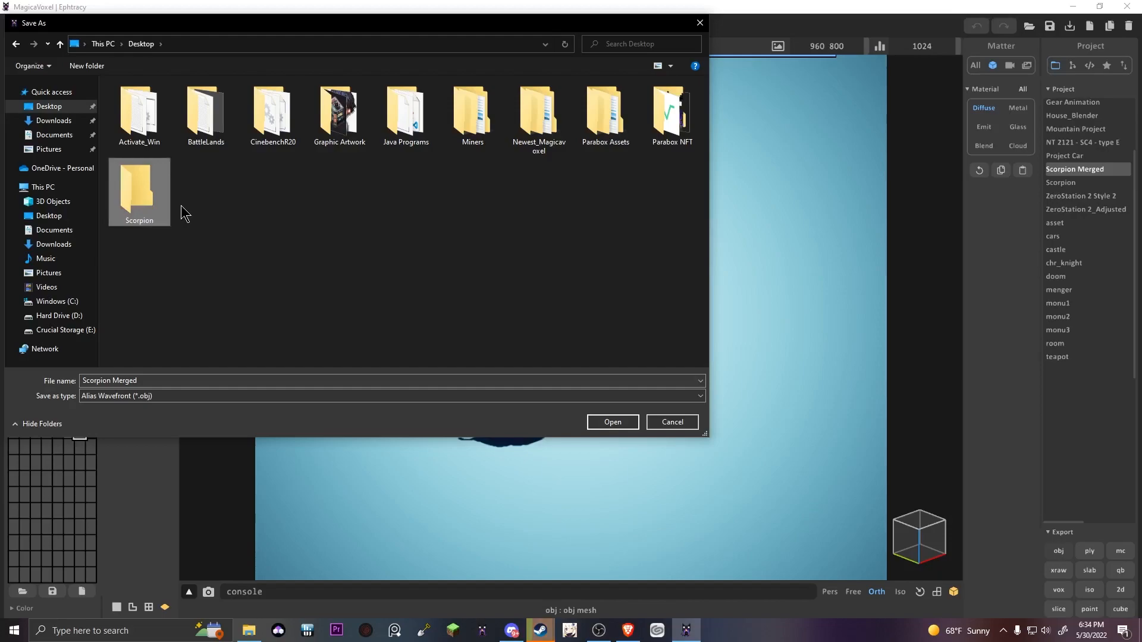
double_click(157, 202)
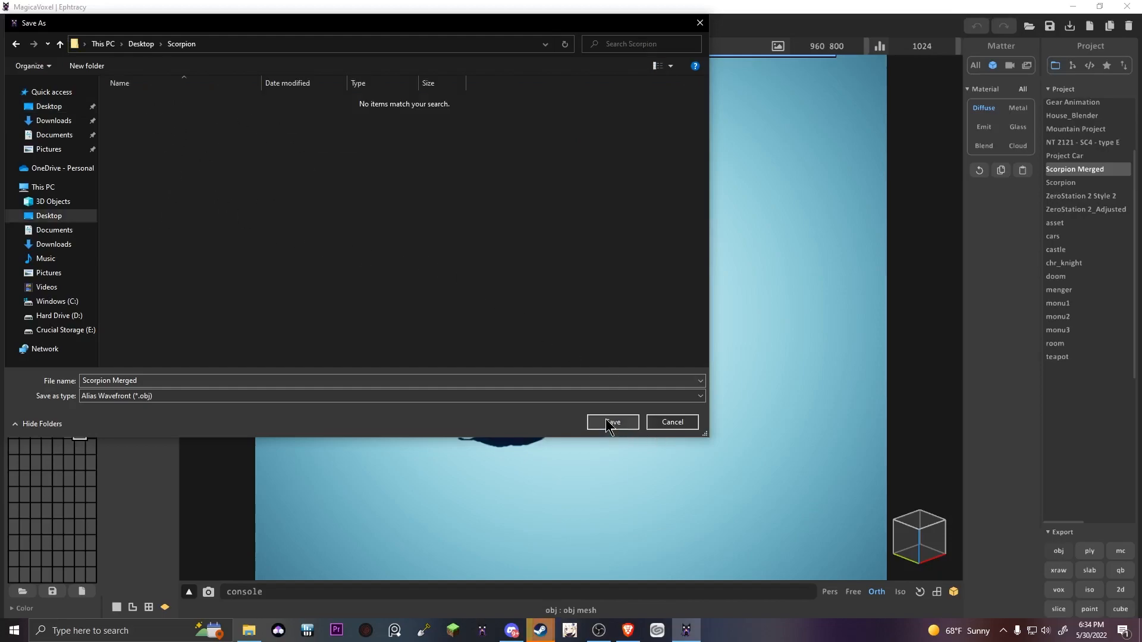
click(610, 422)
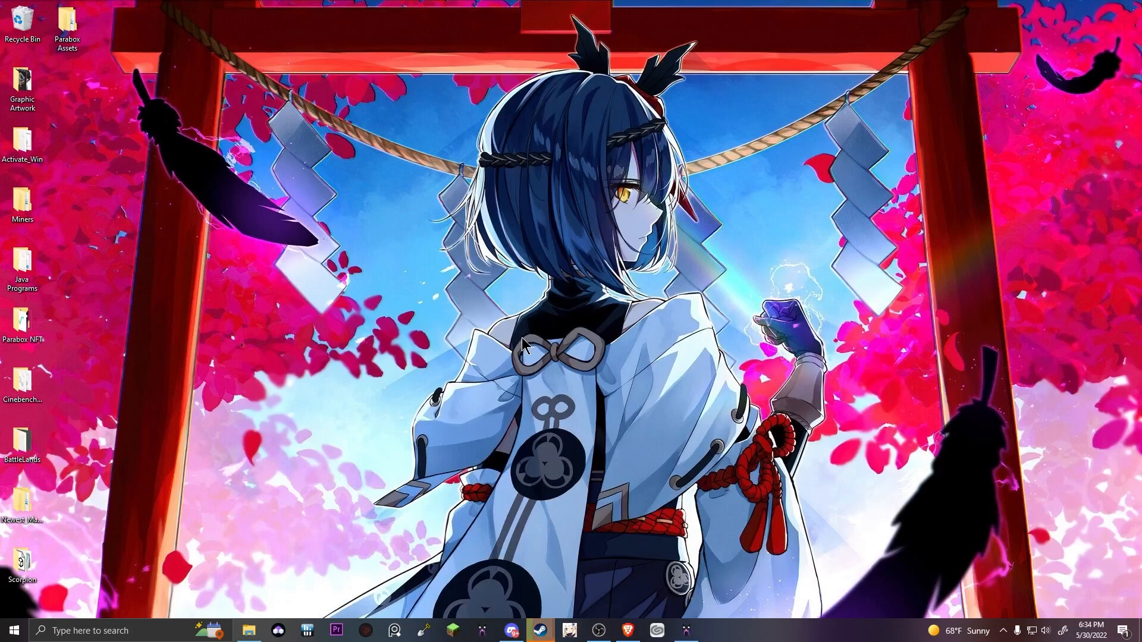
double_click(30, 574)
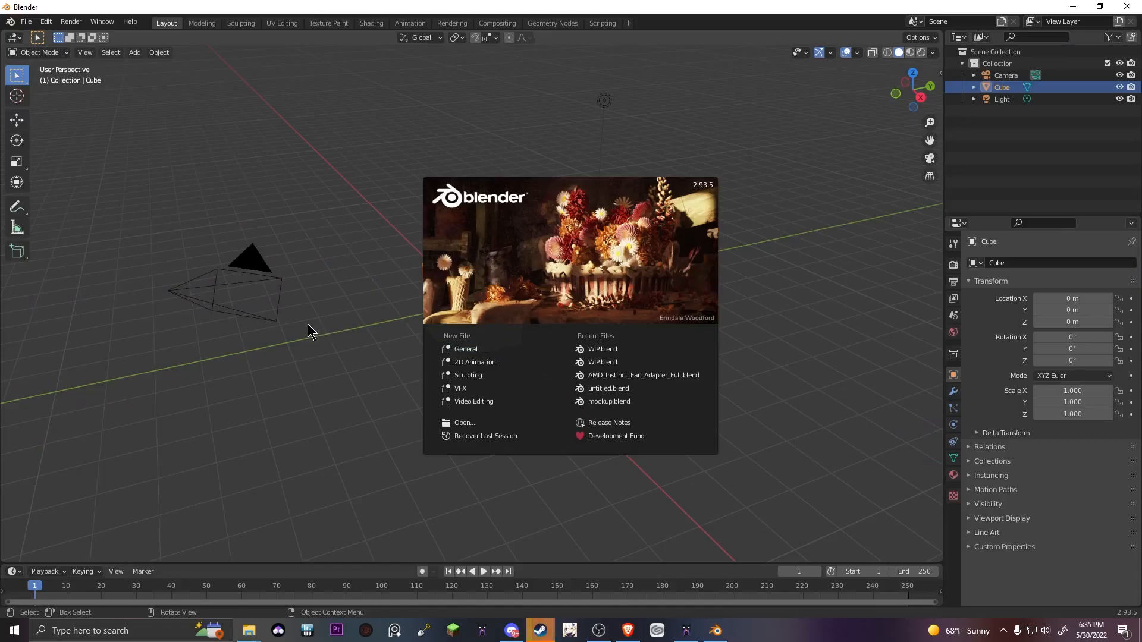
In a General scene in Blender, delete the default cube and import Scorpion Merged.obj from the Desktop's Scorpion folder.
click(499, 349)
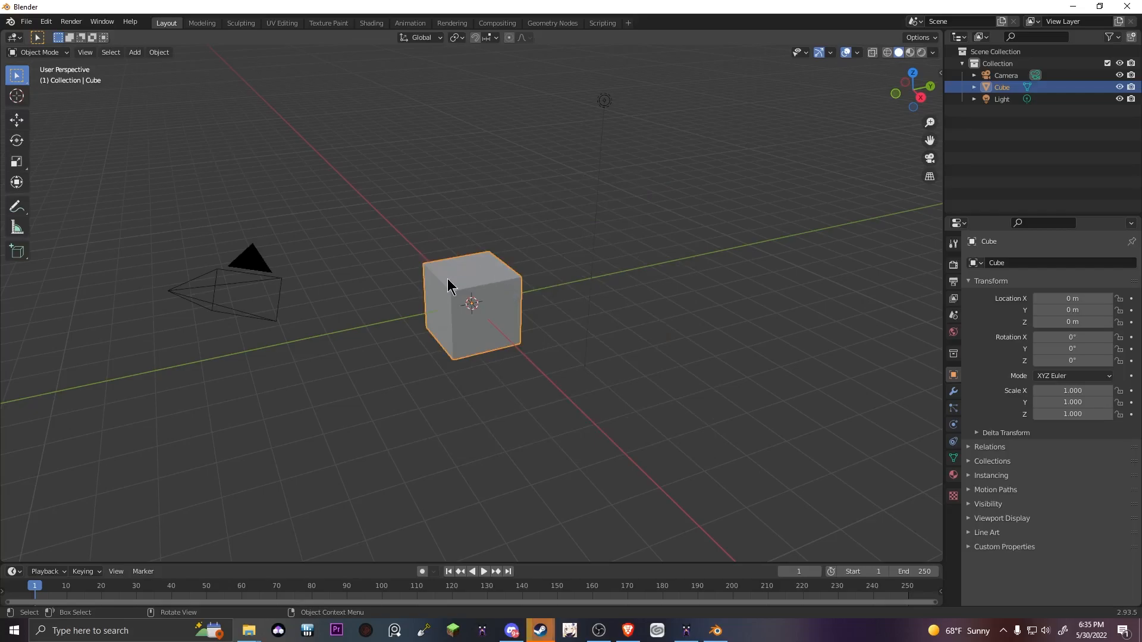
key(Delete)
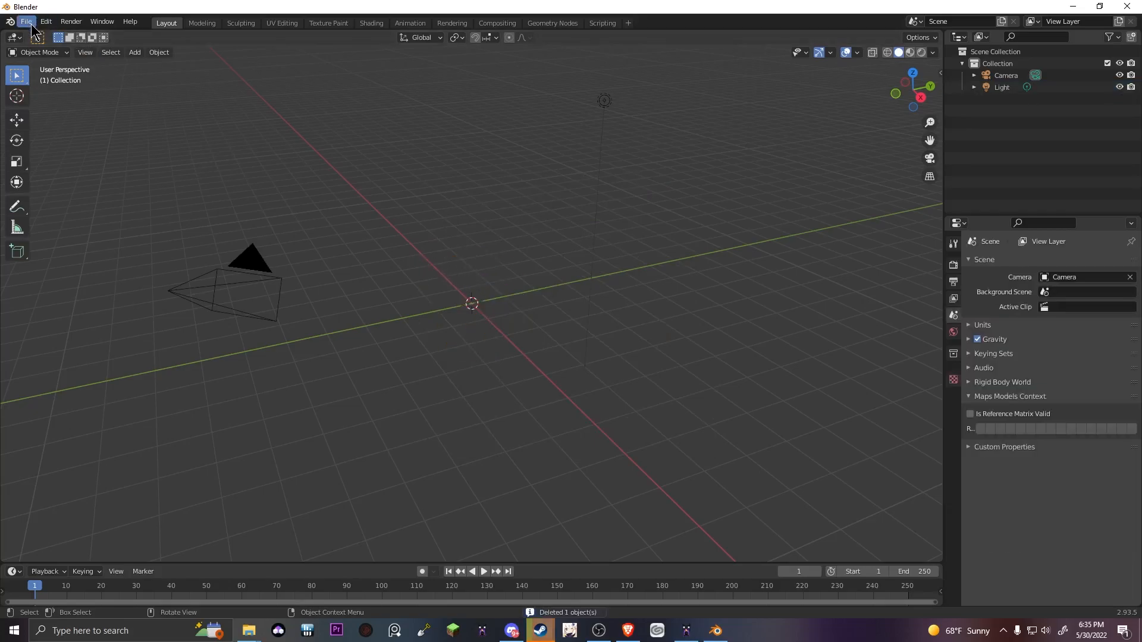
click(29, 24)
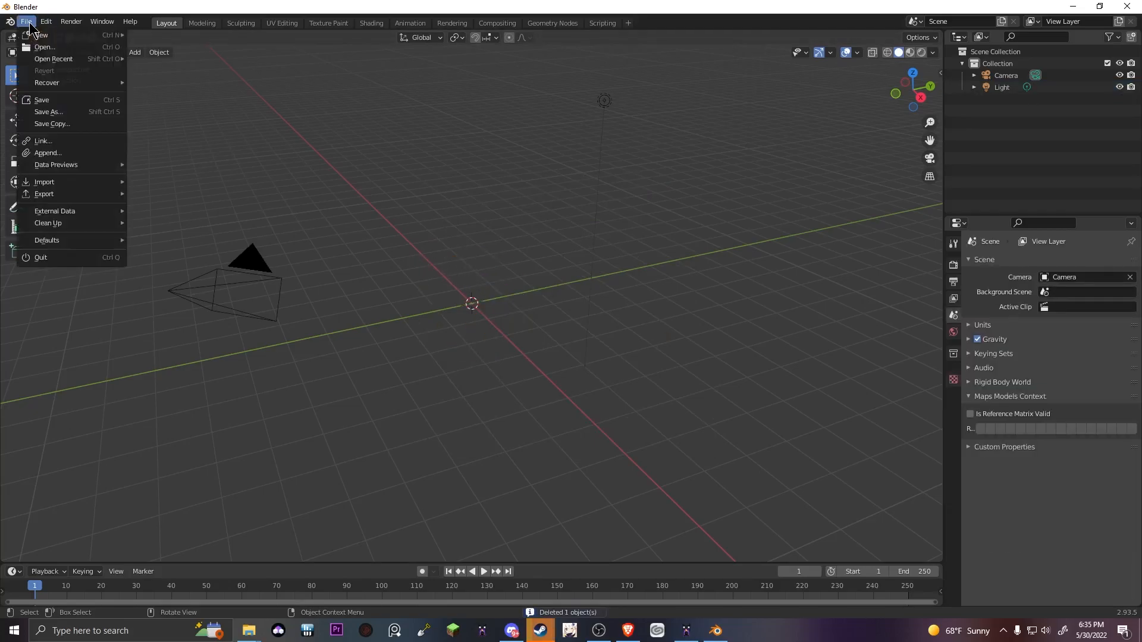
mouse_move(73, 182)
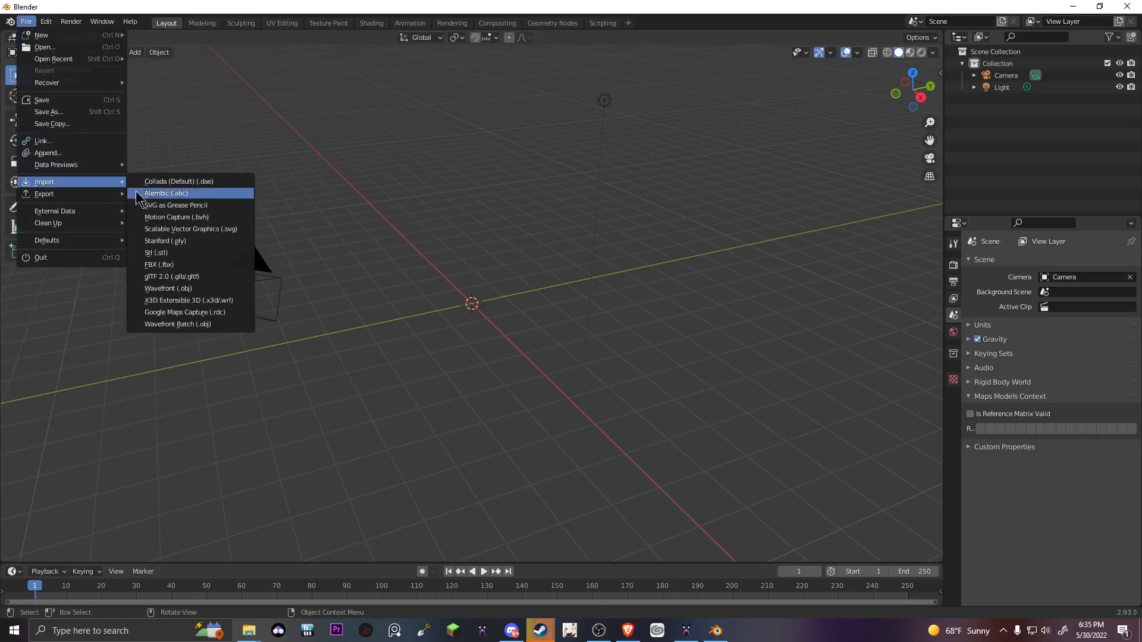
click(189, 290)
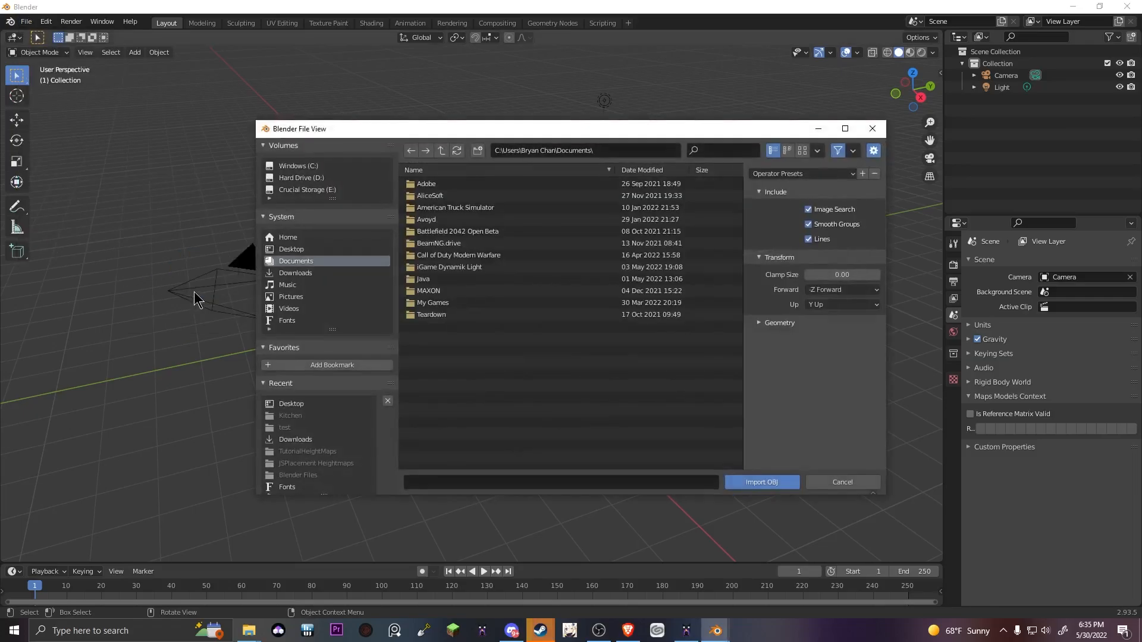
click(288, 248)
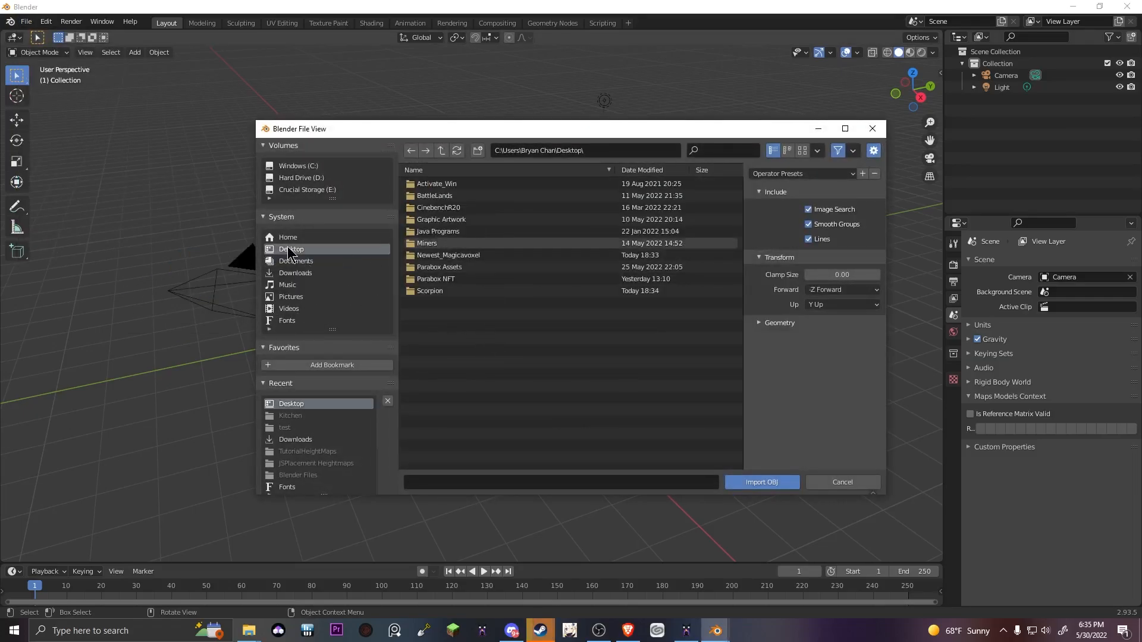
double_click(432, 291)
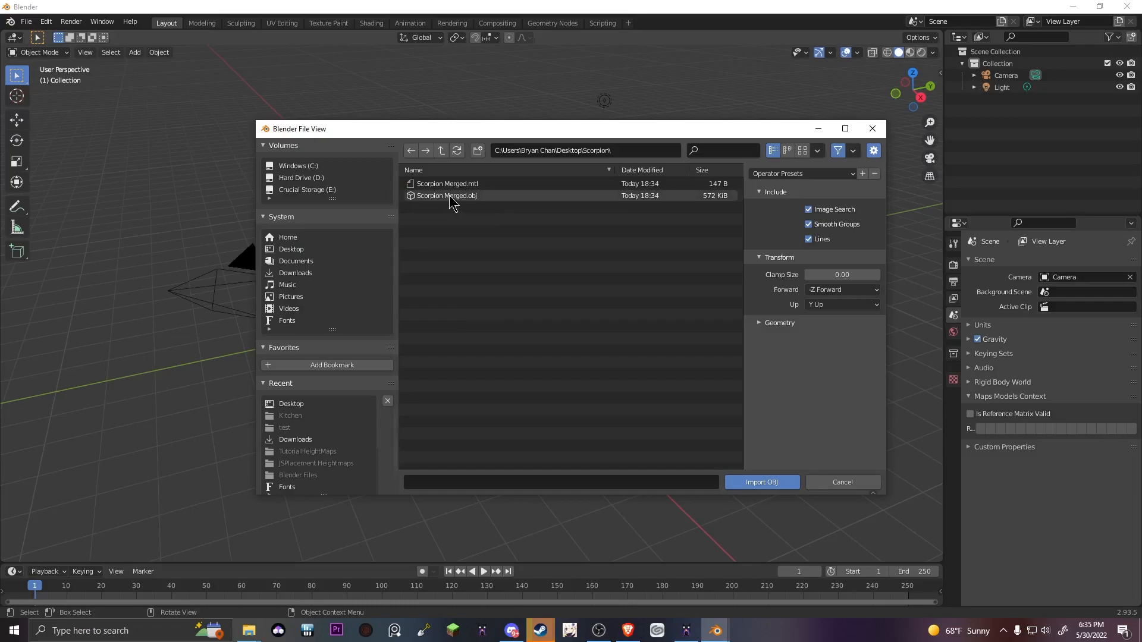
click(412, 197)
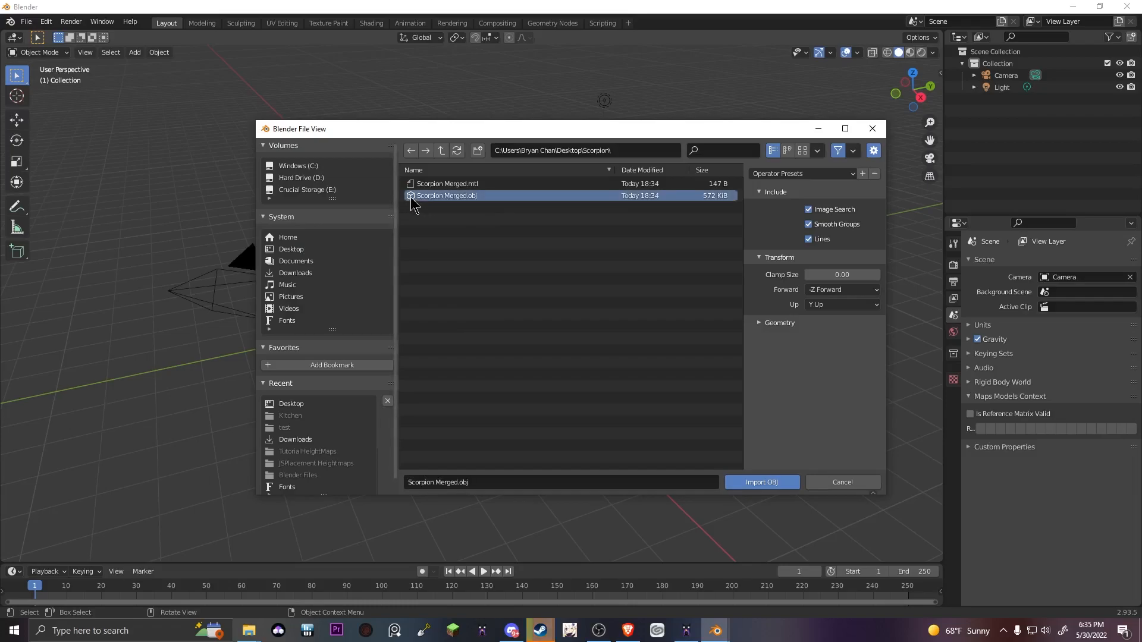
click(746, 483)
Display the imported scorpion with rendered viewport shading.
scroll(548, 315, down, 3)
right_click(447, 298)
middle_drag(455, 256, 562, 297)
middle_drag(515, 331, 574, 338)
scroll(595, 333, up, 2)
scroll(590, 335, up, 1)
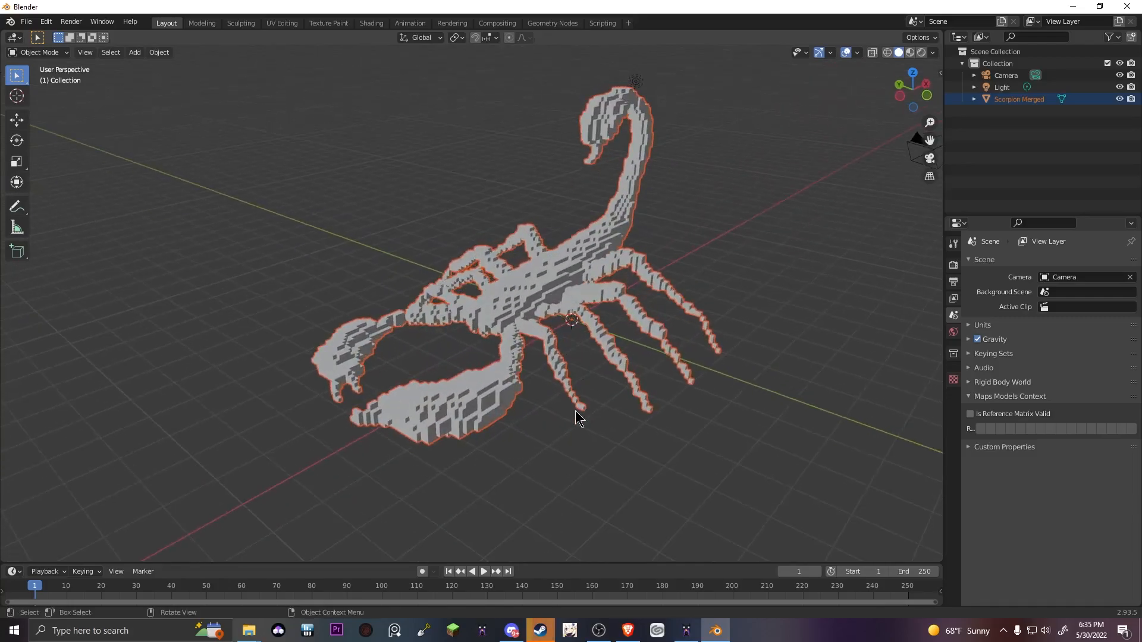
click(921, 53)
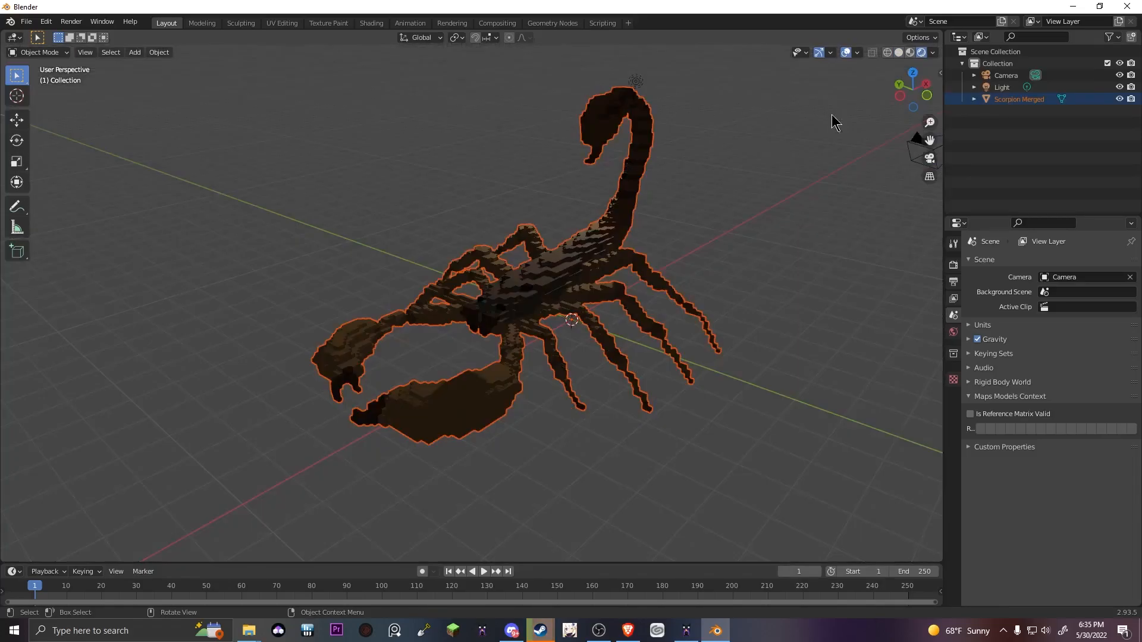
mouse_move(627, 245)
middle_down()
mouse_move(608, 219)
mouse_move(611, 238)
mouse_move(674, 234)
mouse_move(469, 247)
mouse_move(605, 245)
mouse_move(691, 205)
middle_up()
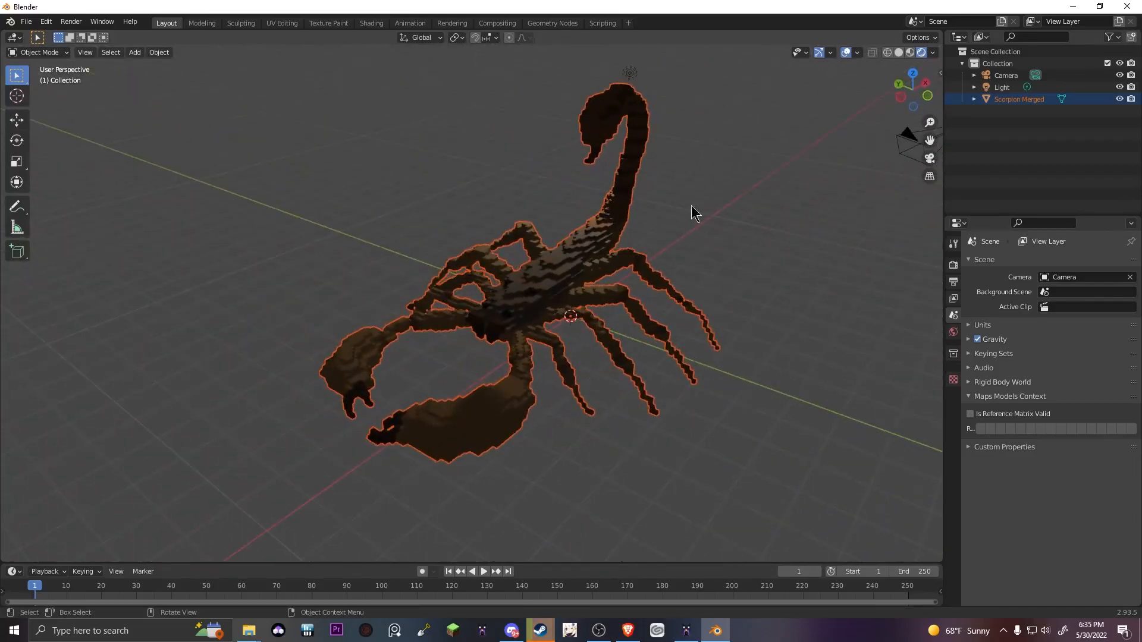
Turn off scene lights and scene world in the rendered viewport's shading options.
click(932, 52)
click(866, 112)
click(865, 125)
Examine the imported scorpion's colours and voxel geometry from several angles and distances.
mouse_move(707, 248)
middle_down()
mouse_move(711, 228)
mouse_move(709, 241)
middle_up()
scroll(709, 241, down, 3)
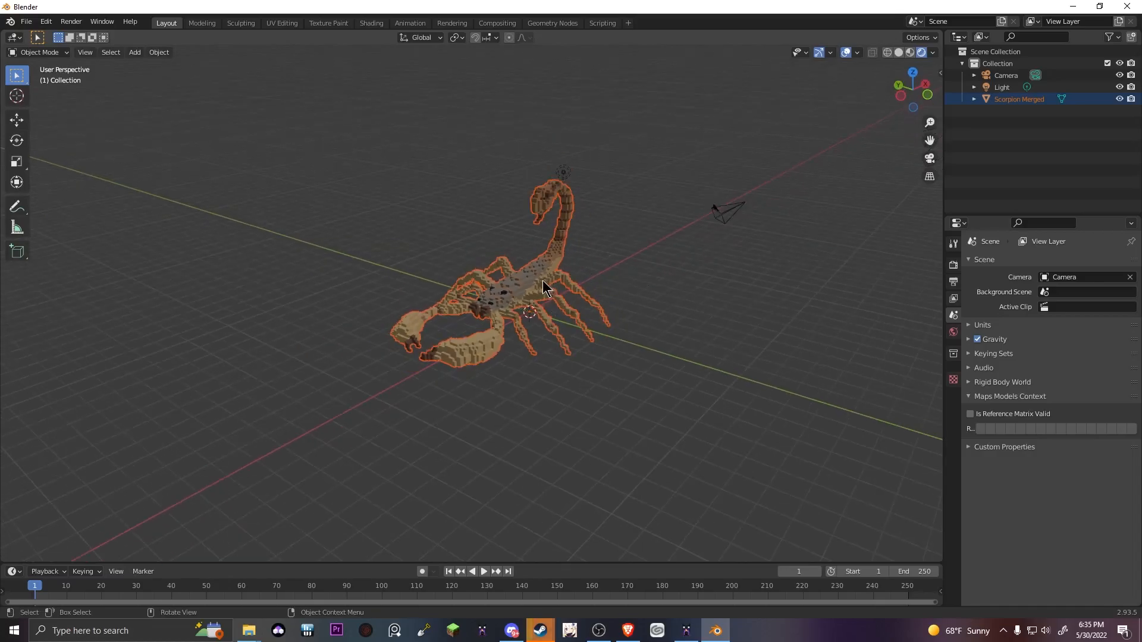
scroll(550, 294, up, 6)
middle_drag(555, 291, 535, 276)
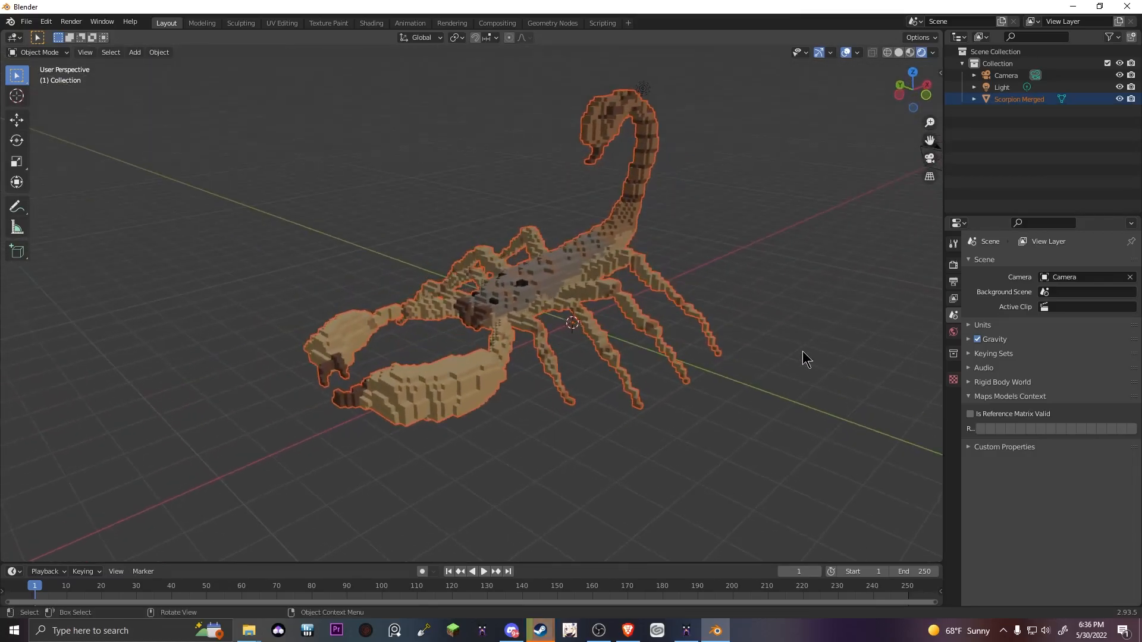
scroll(805, 354, down, 2)
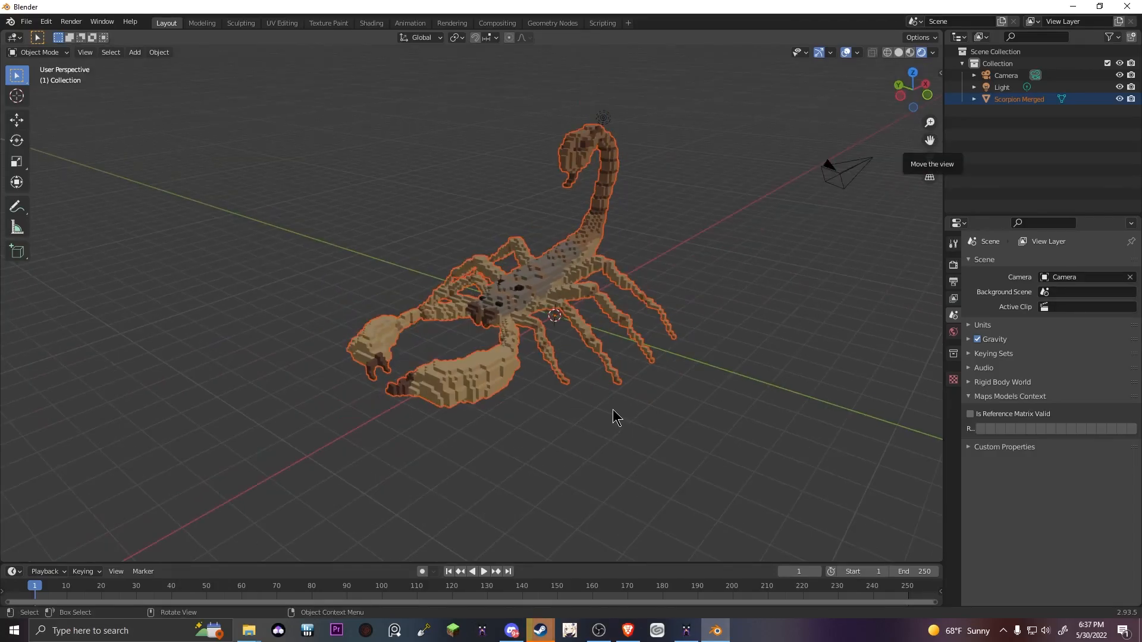
mouse_move(611, 408)
middle_down()
mouse_move(598, 416)
mouse_move(719, 409)
mouse_move(599, 416)
middle_up()
mouse_move(639, 308)
middle_down()
mouse_move(606, 304)
mouse_move(653, 296)
middle_up()
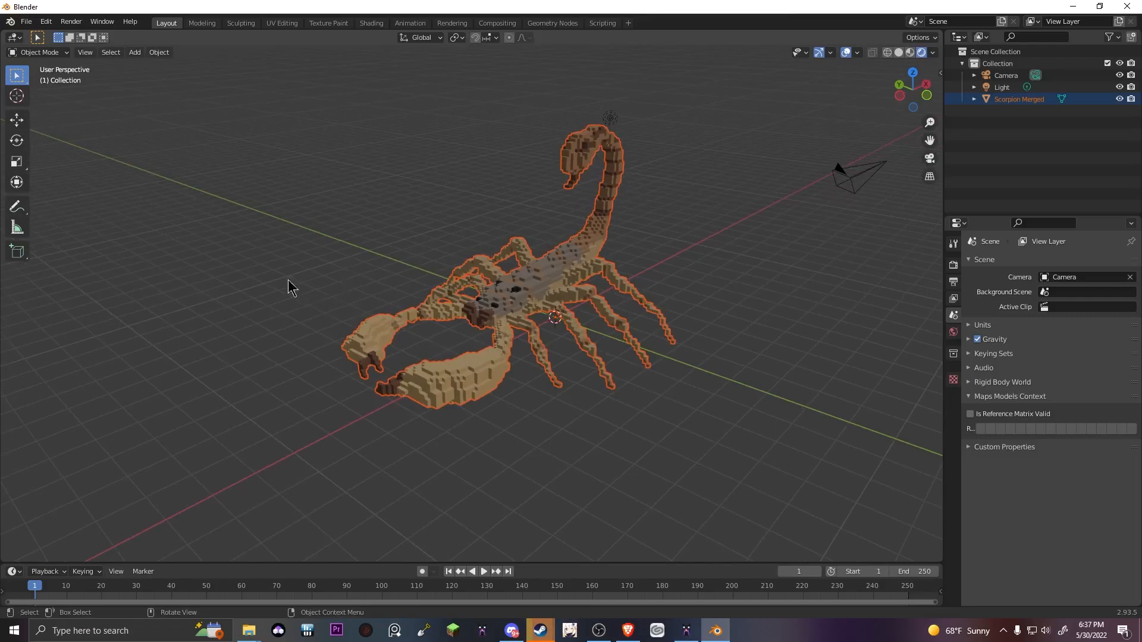
middle_drag(398, 304, 410, 306)
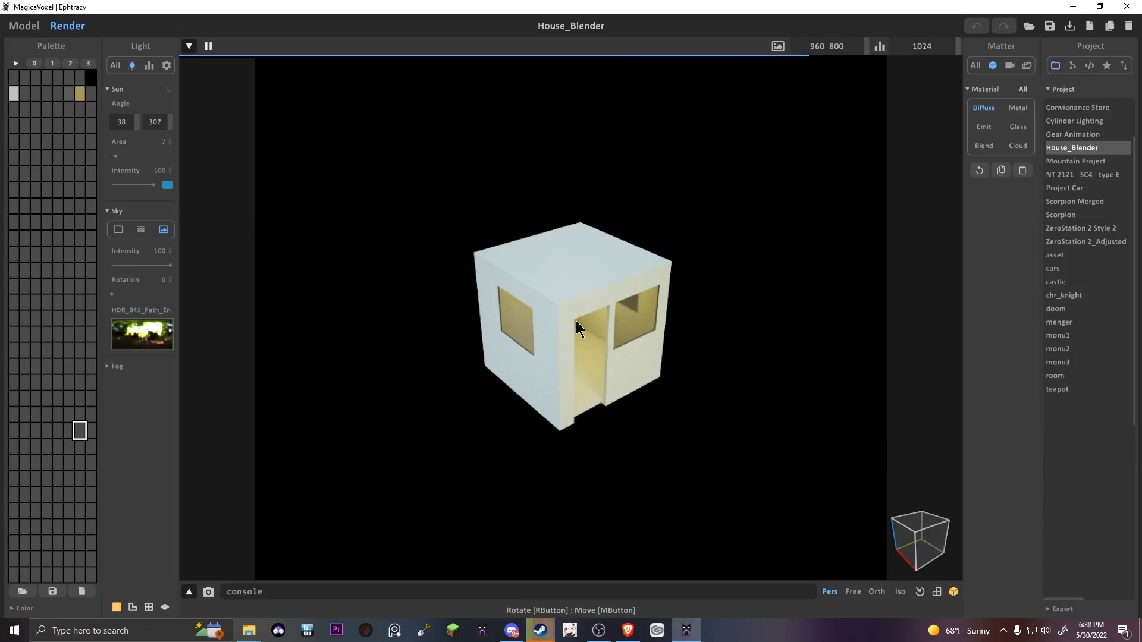
In MagicaVoxel, export the House_Blender model as OBJ into a new Desktop folder named House_simple.
right_drag(647, 324, 588, 336)
scroll(591, 334, up, 2)
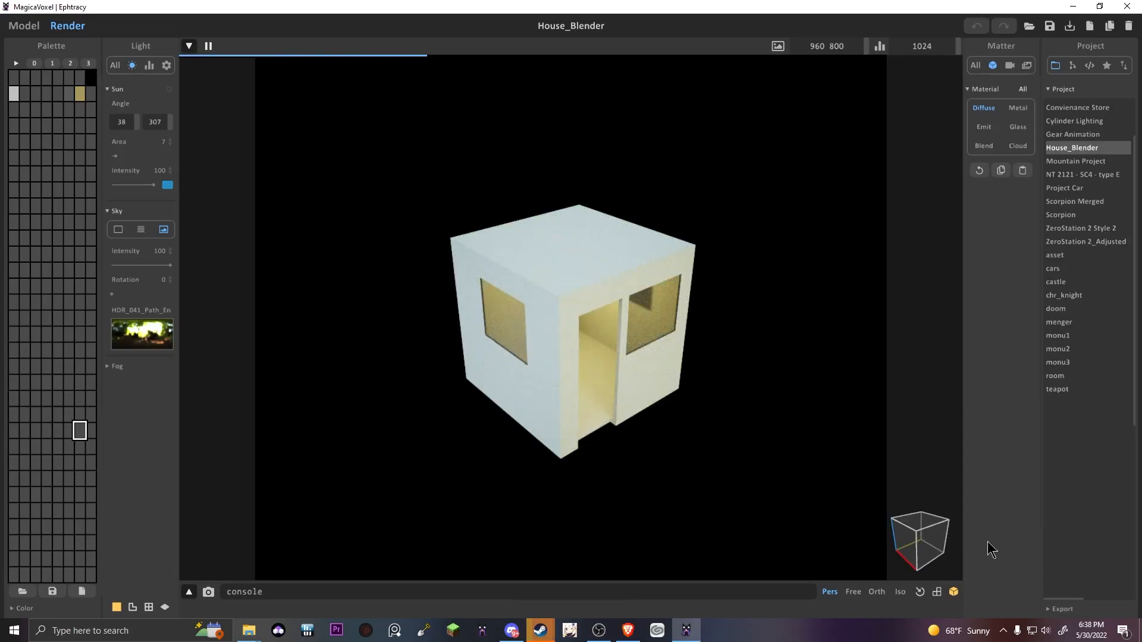
click(1062, 609)
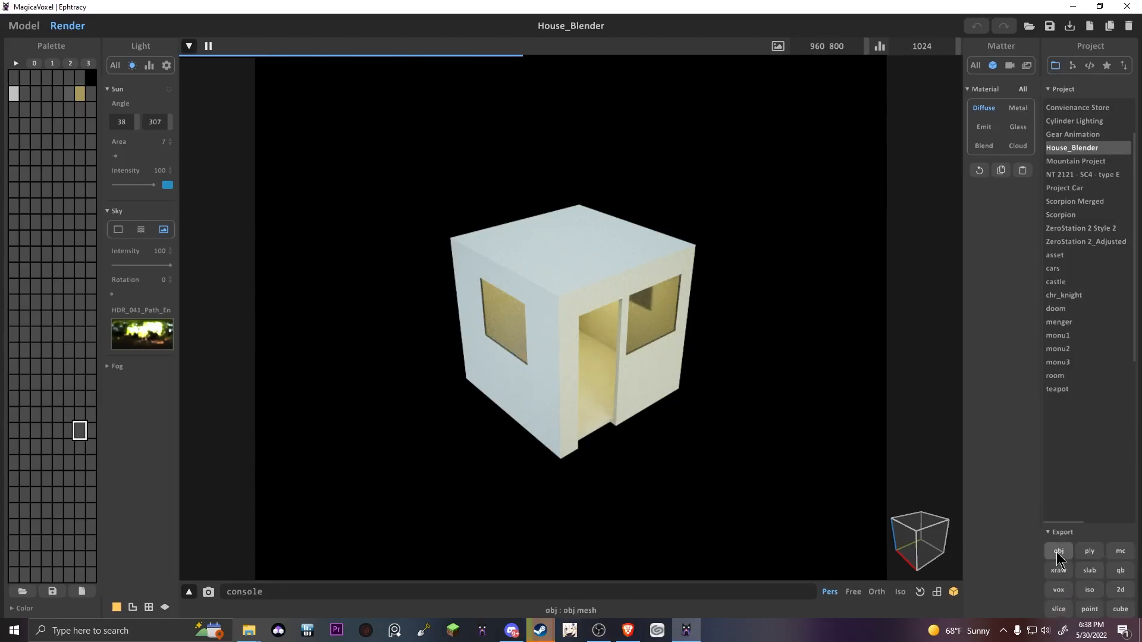
click(1059, 552)
click(49, 106)
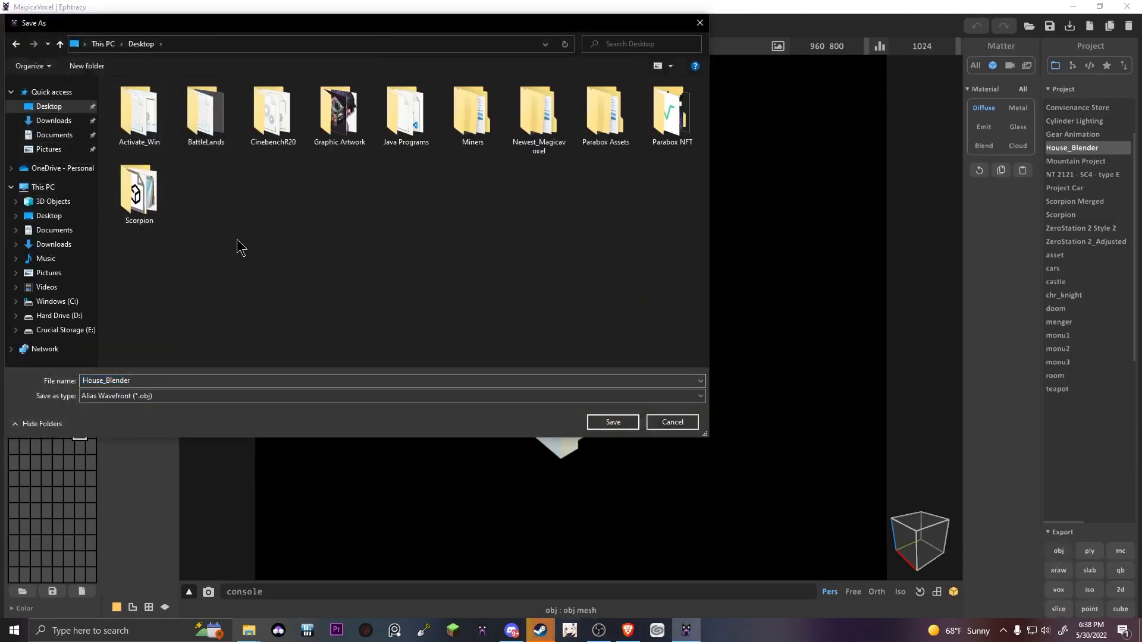
right_click(237, 241)
mouse_move(195, 372)
click(246, 367)
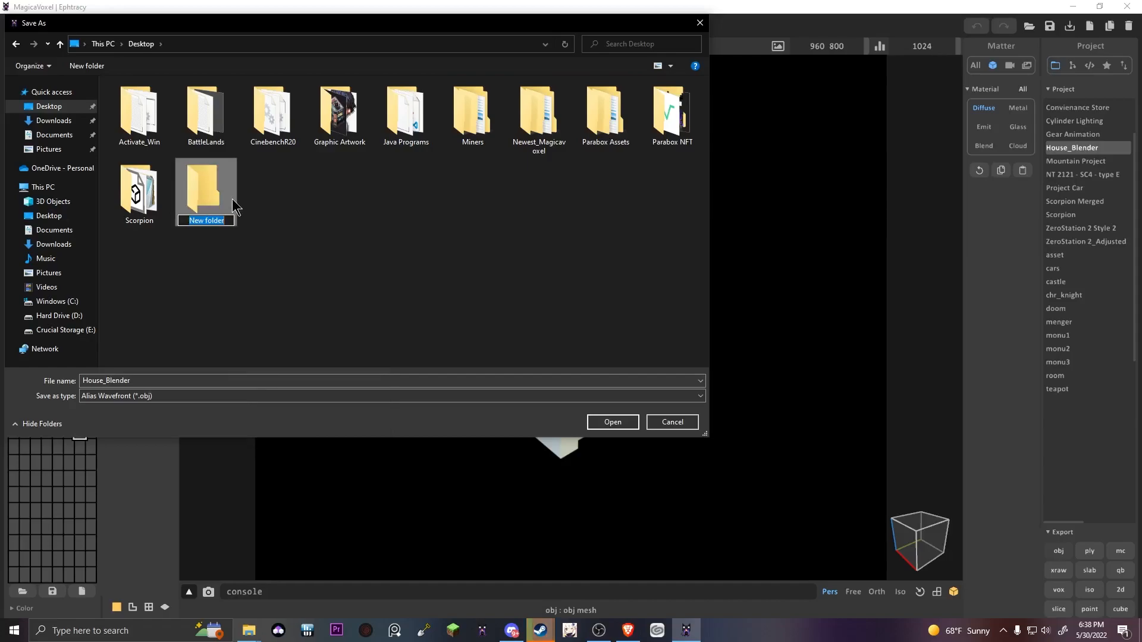
text(House_simple)
key(Return)
double_click(205, 197)
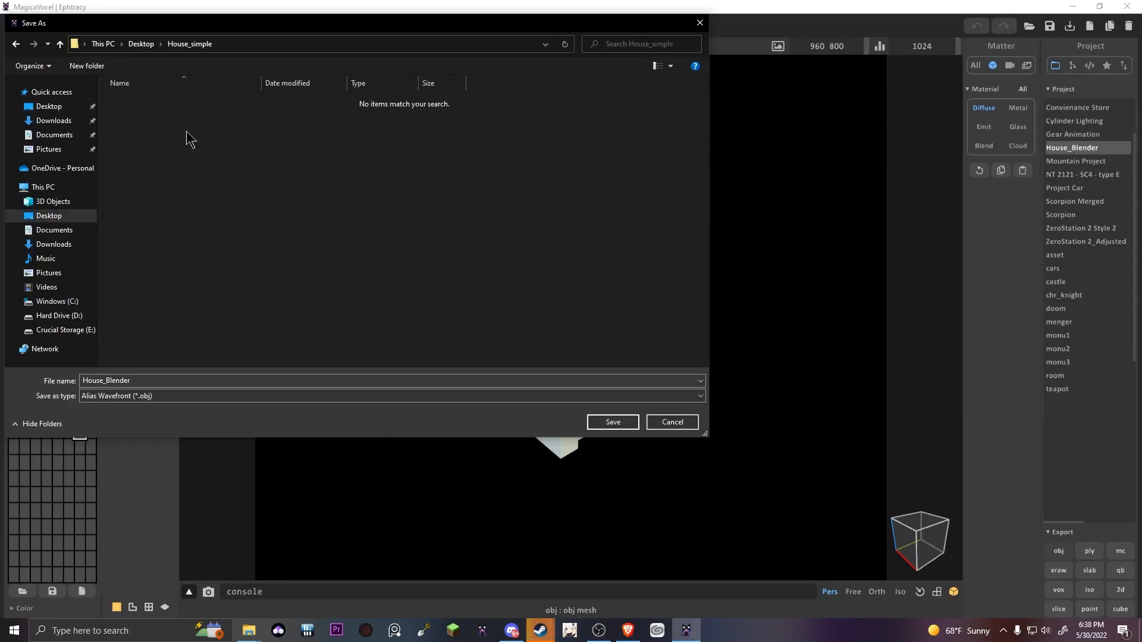
click(612, 422)
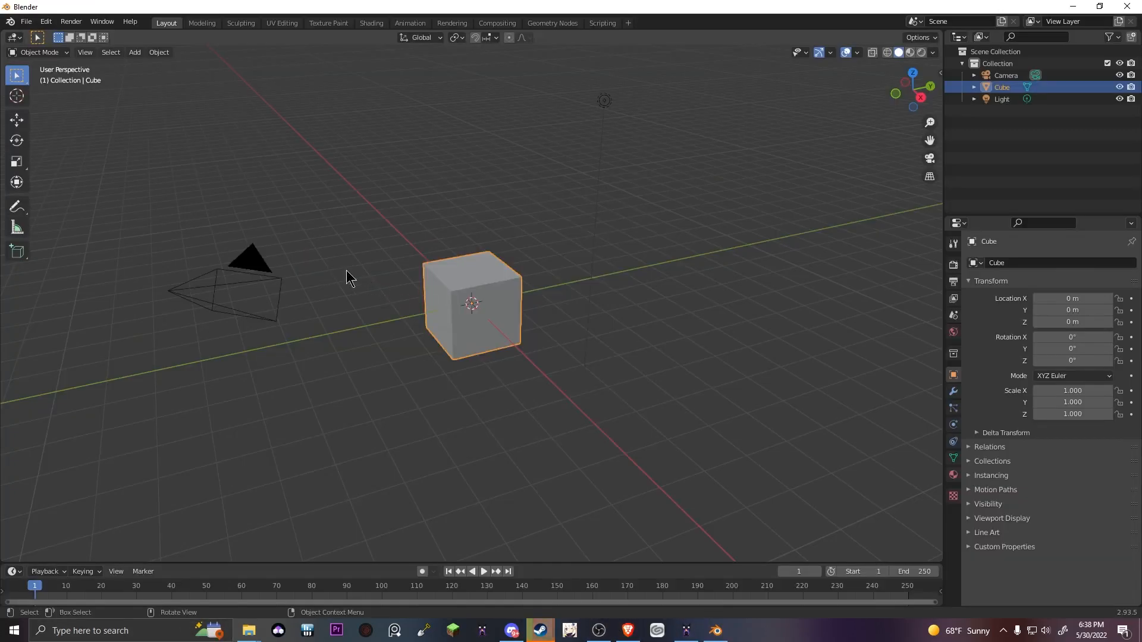
Delete the default cube and import House_Blender.obj from the Desktop folder House_simple.
key(Delete)
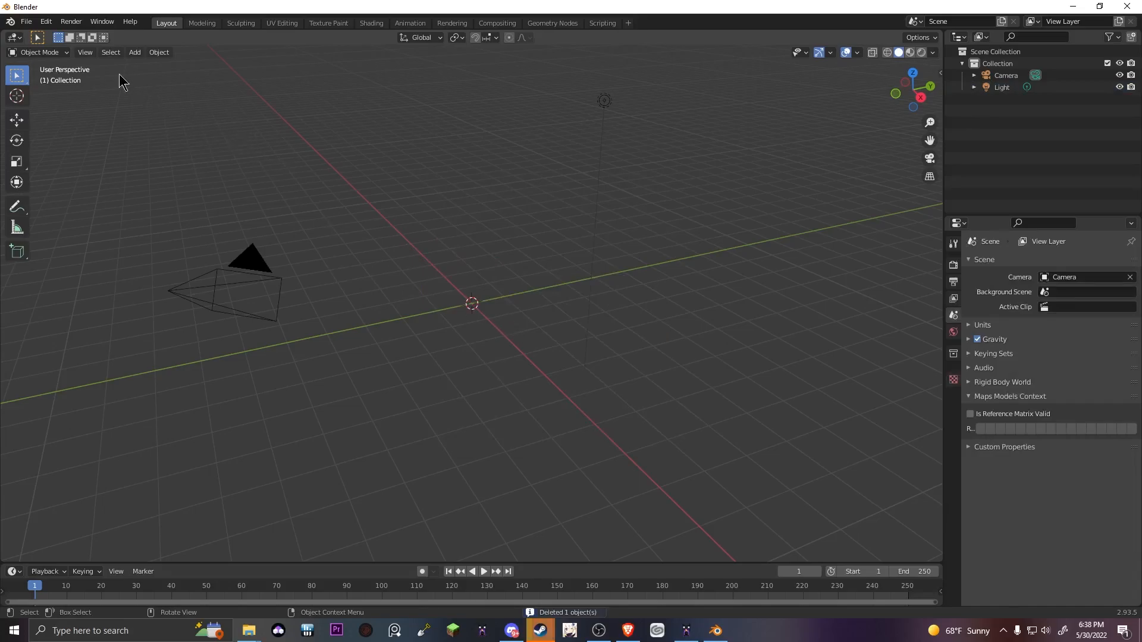
click(26, 22)
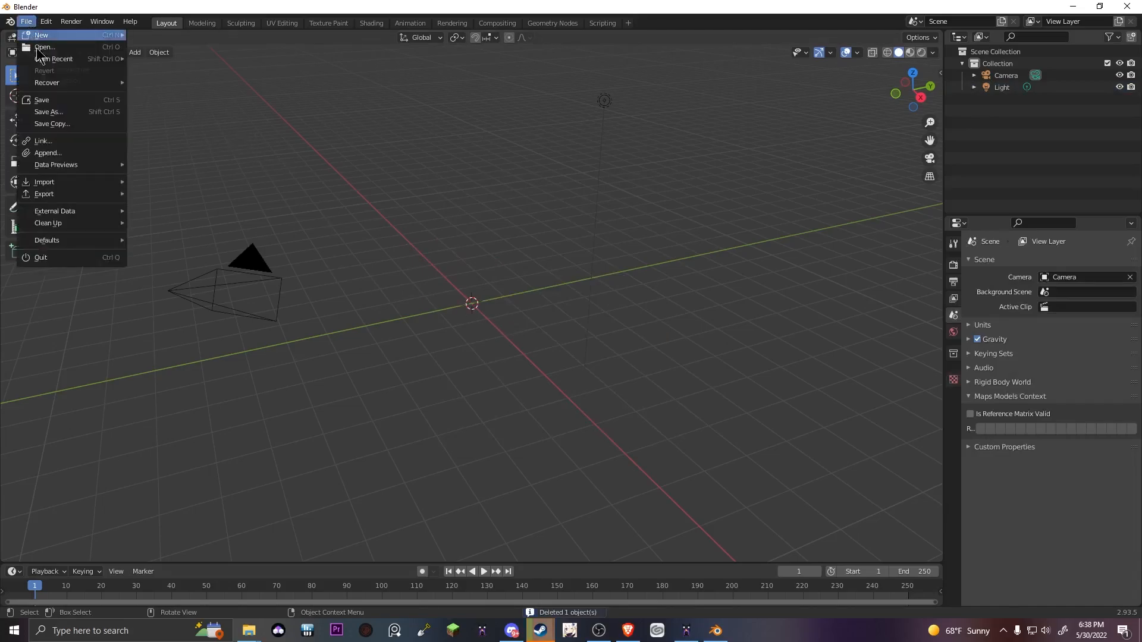
mouse_move(71, 182)
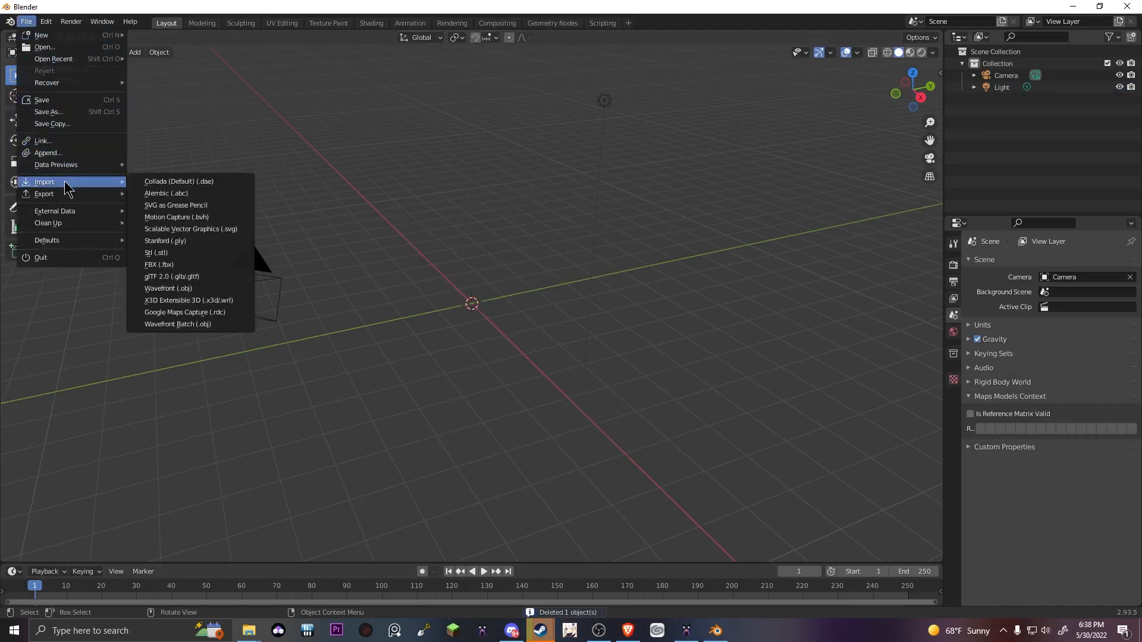
click(204, 288)
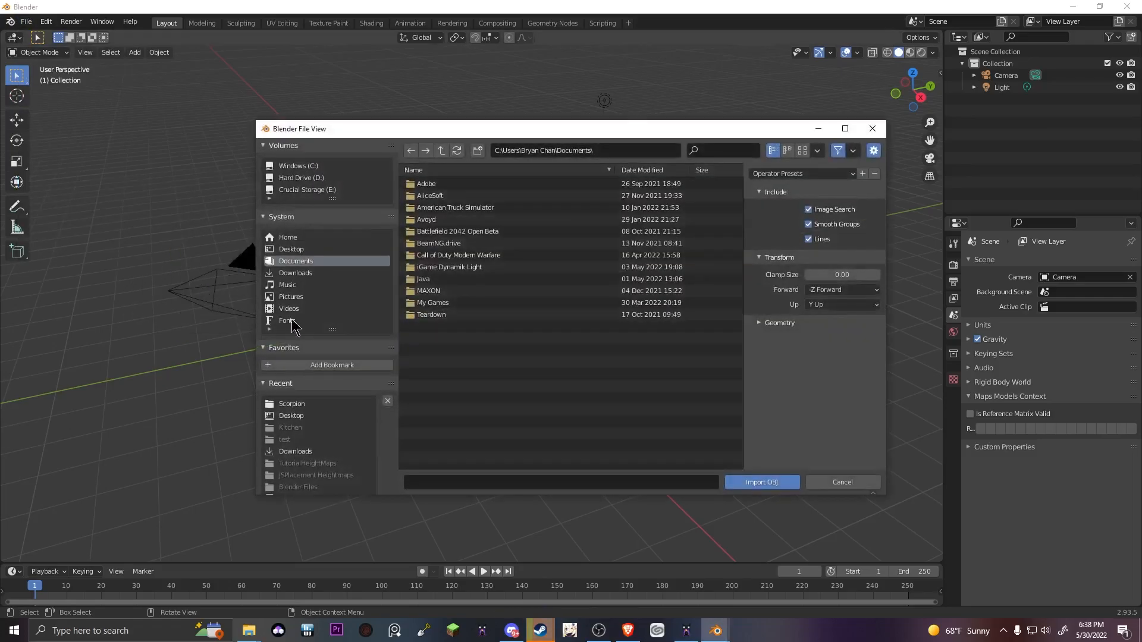
click(304, 251)
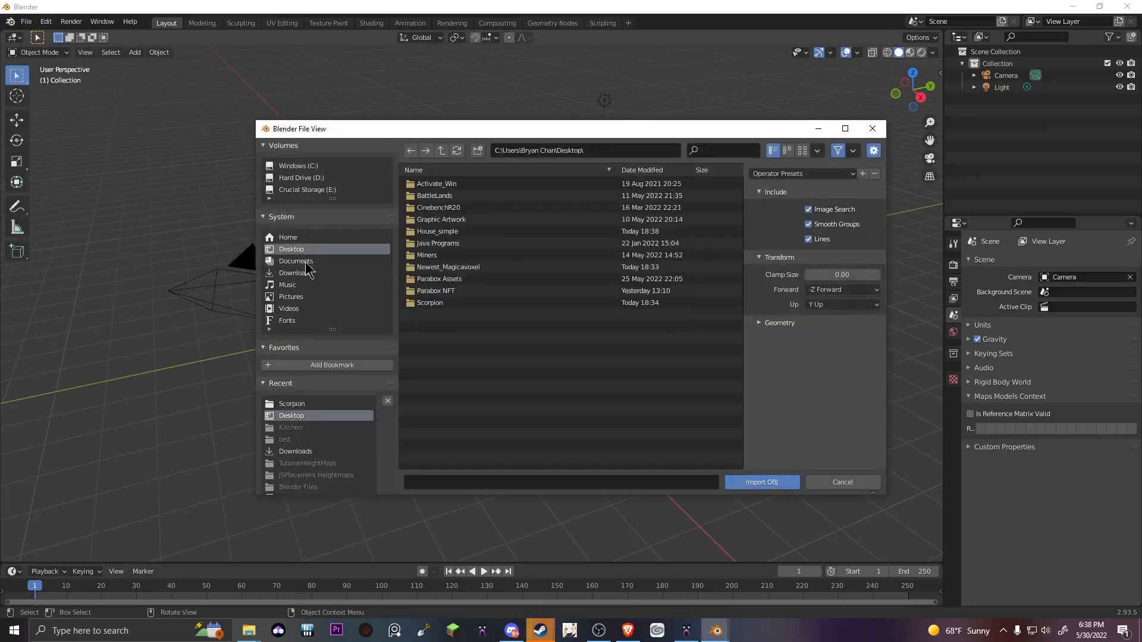
click(443, 231)
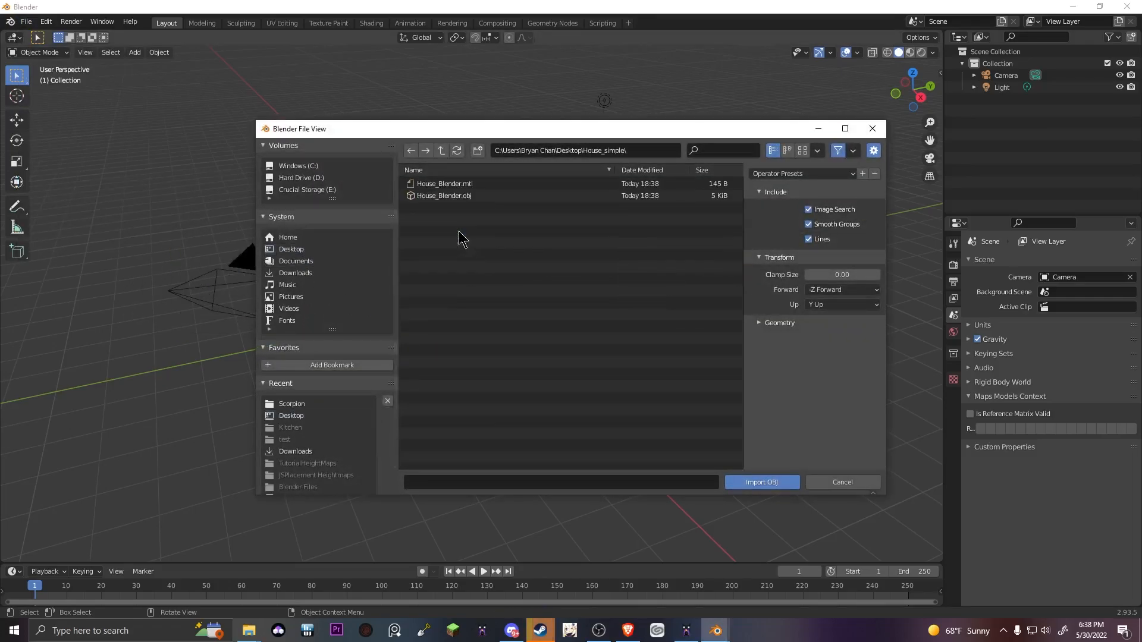
click(412, 196)
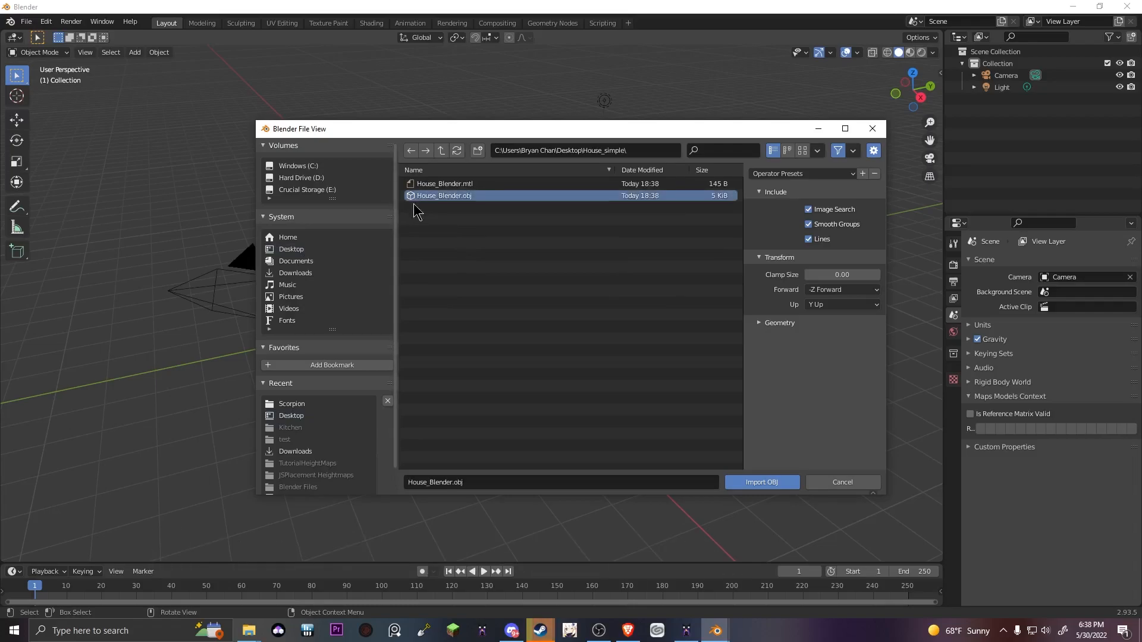
click(738, 482)
Display the imported house with rendered viewport shading.
scroll(513, 312, down, 4)
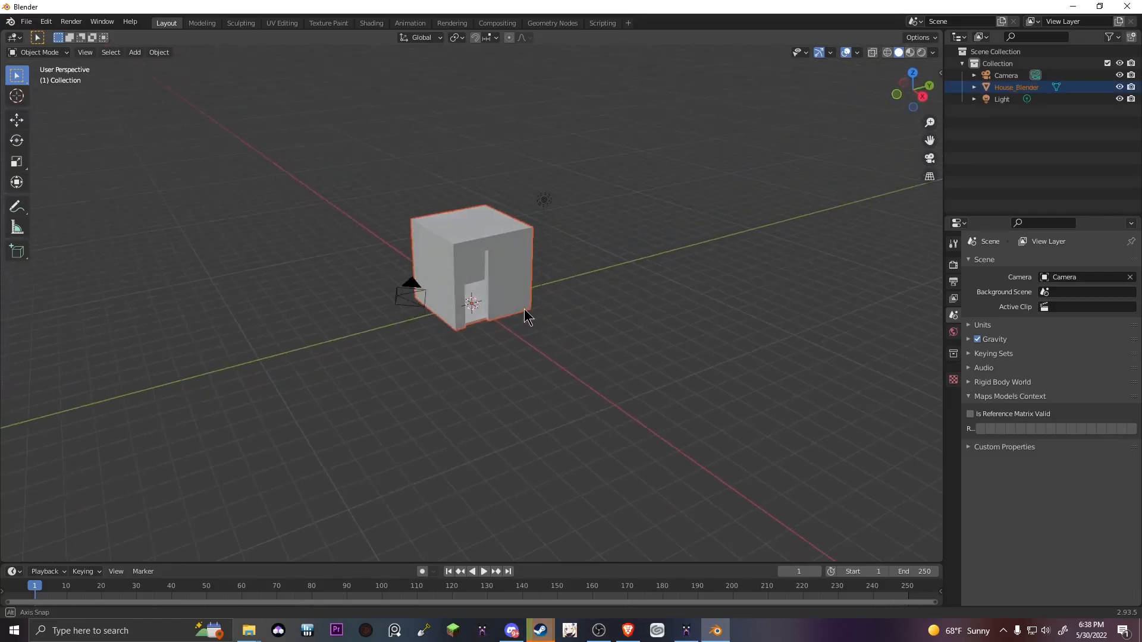
scroll(531, 356, up, 1)
click(922, 52)
middle_drag(587, 320, 560, 330)
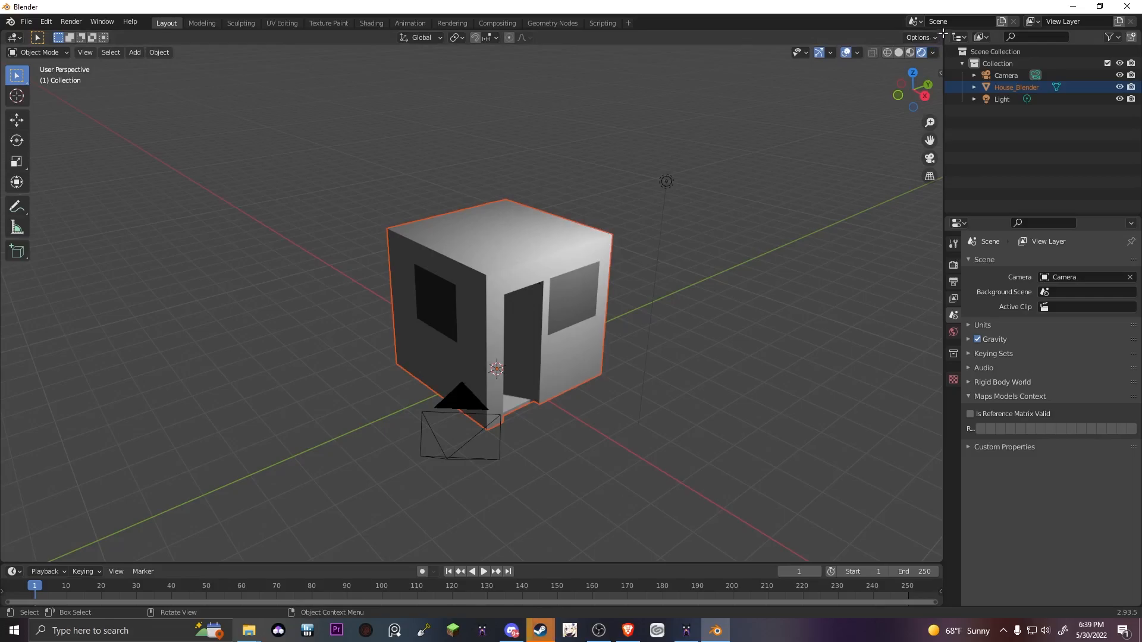
Split the 3D viewport vertically and turn the new area into a UV Editor.
drag(942, 34, 434, 43)
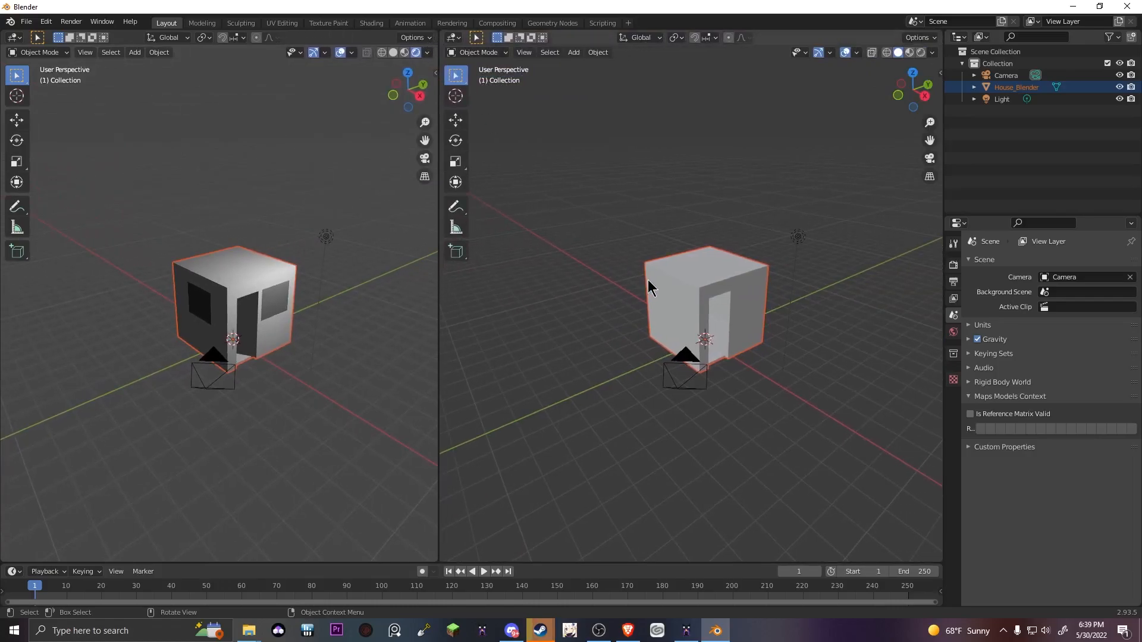
click(453, 39)
click(455, 40)
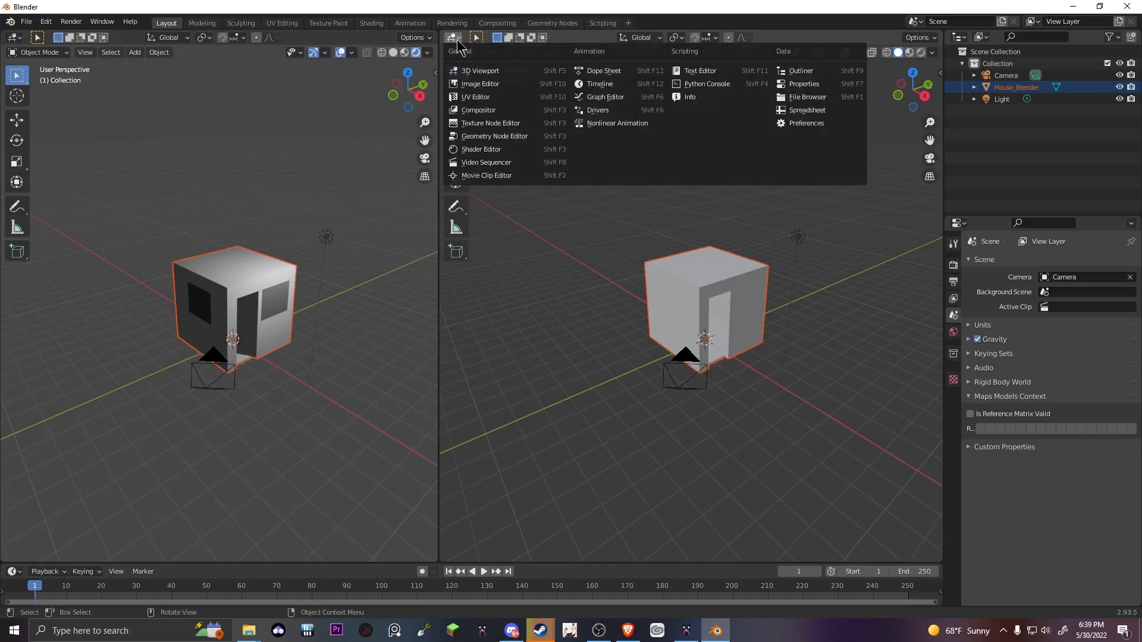
click(485, 98)
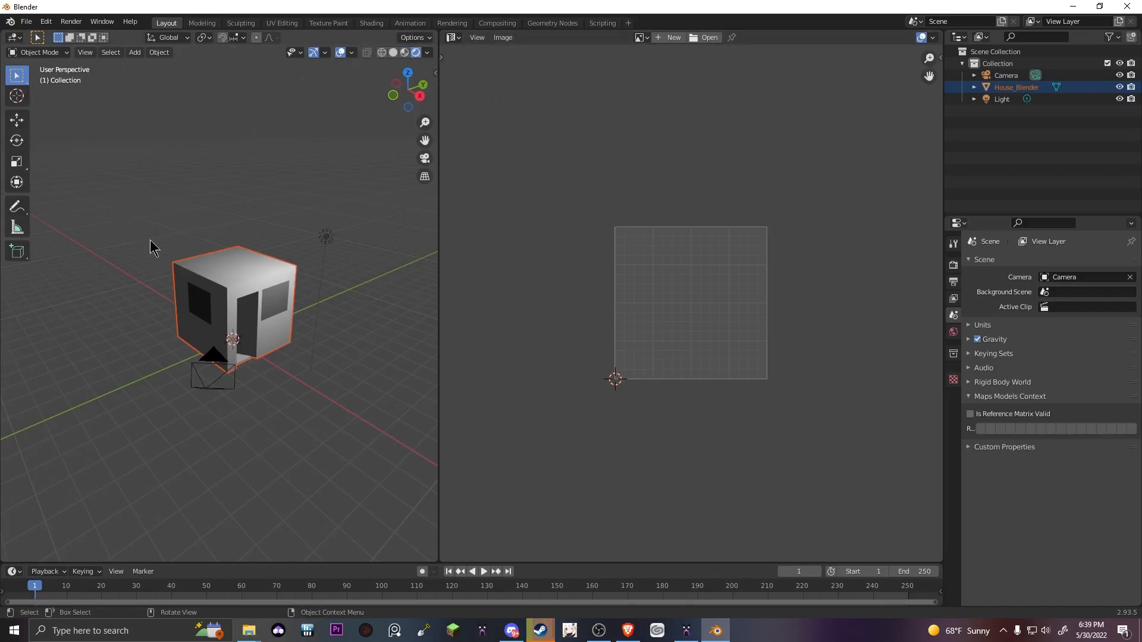
Put the House_Blender object into Edit Mode and enable UV sync selection with face select mode.
middle_drag(171, 240, 151, 207)
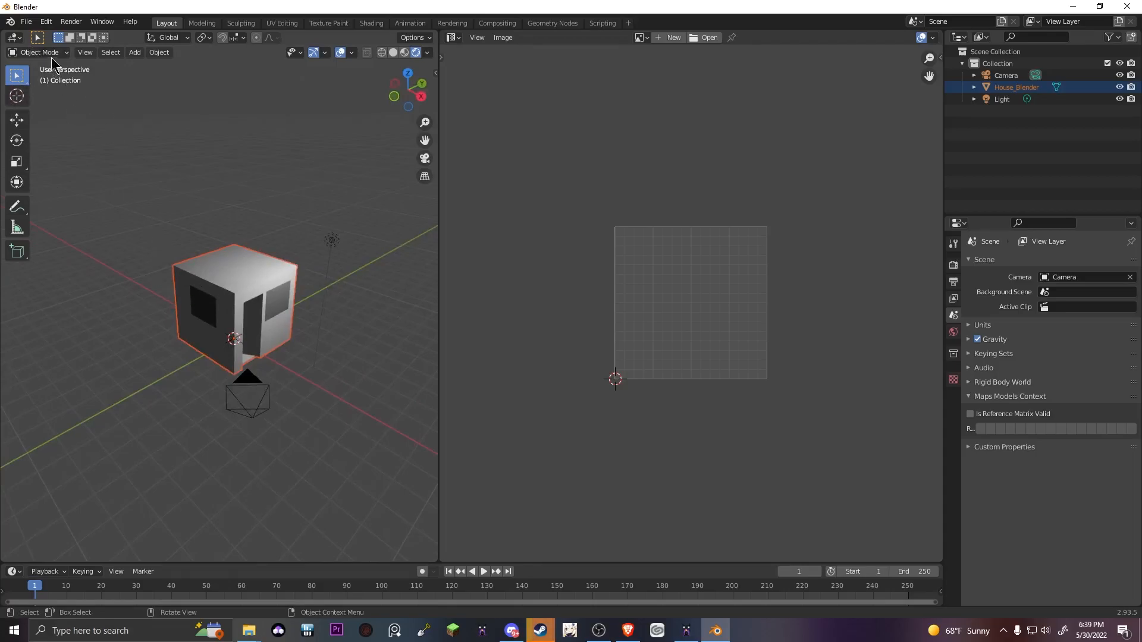
click(198, 257)
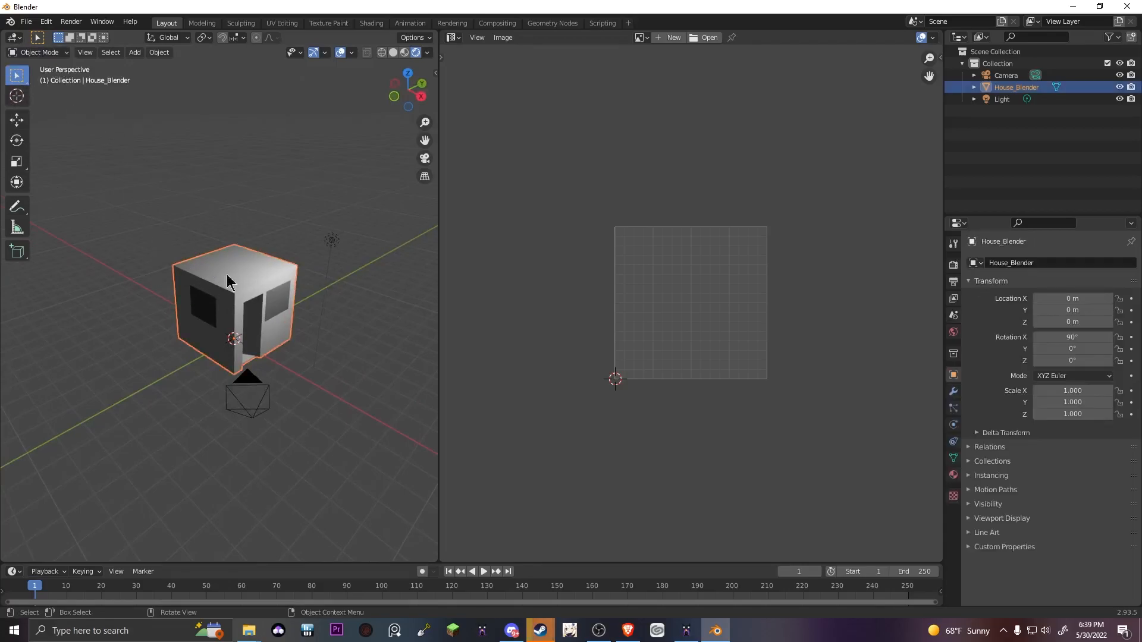
click(59, 52)
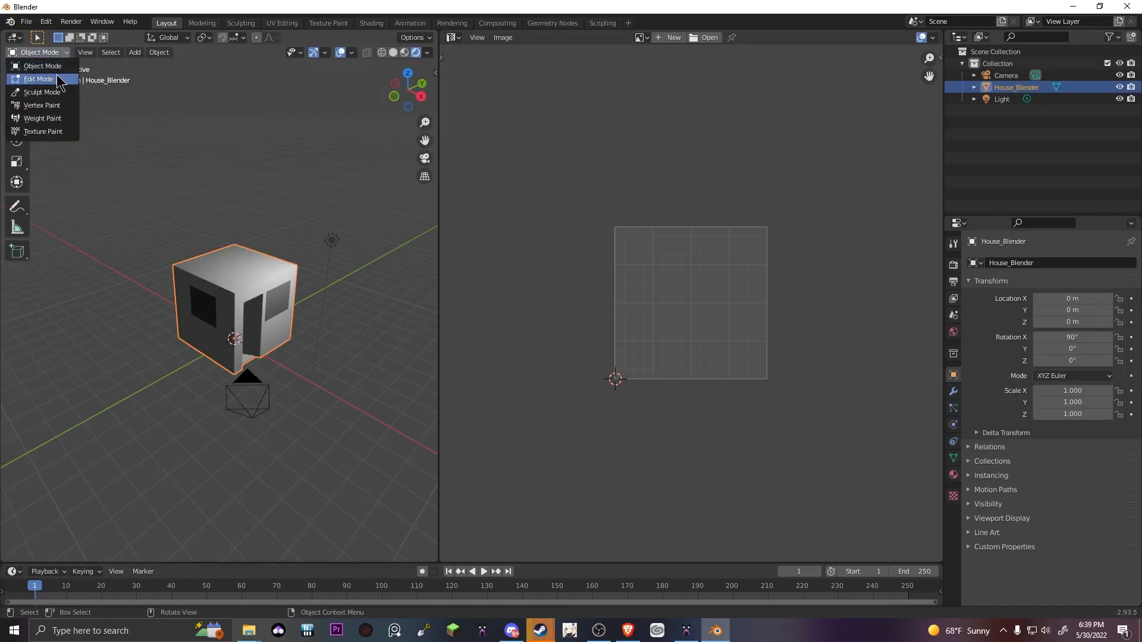
click(29, 66)
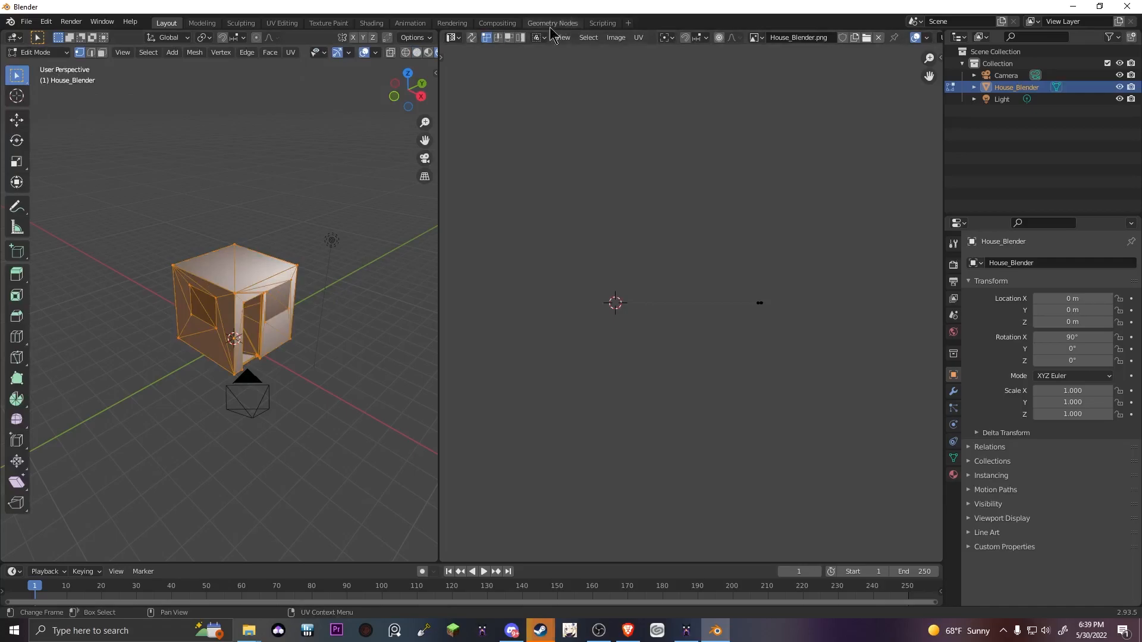
click(471, 38)
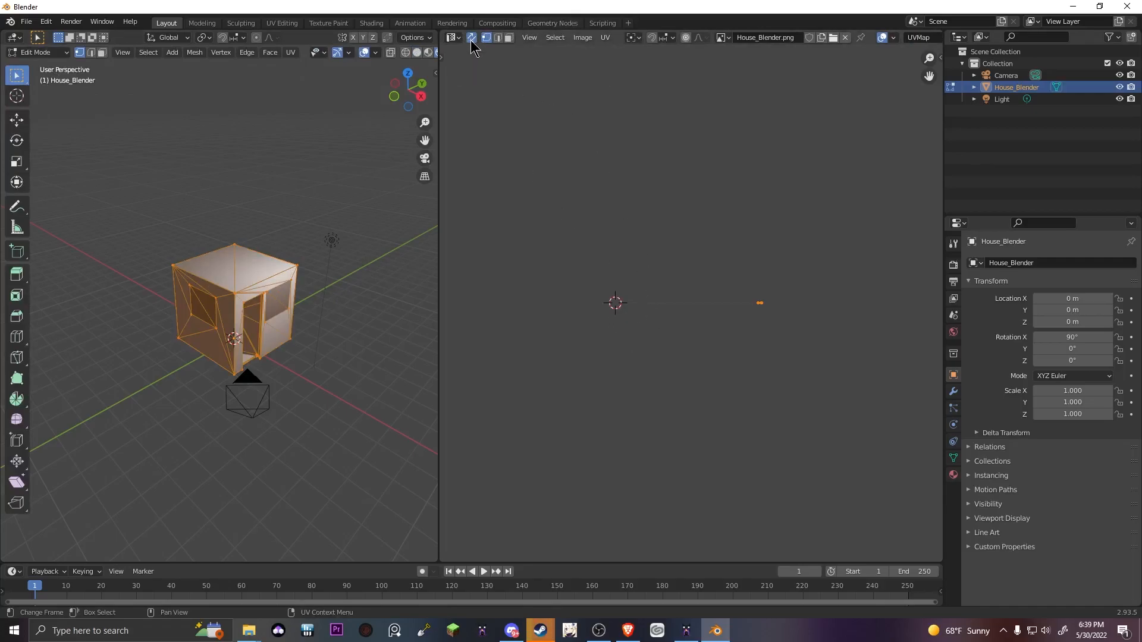
click(509, 39)
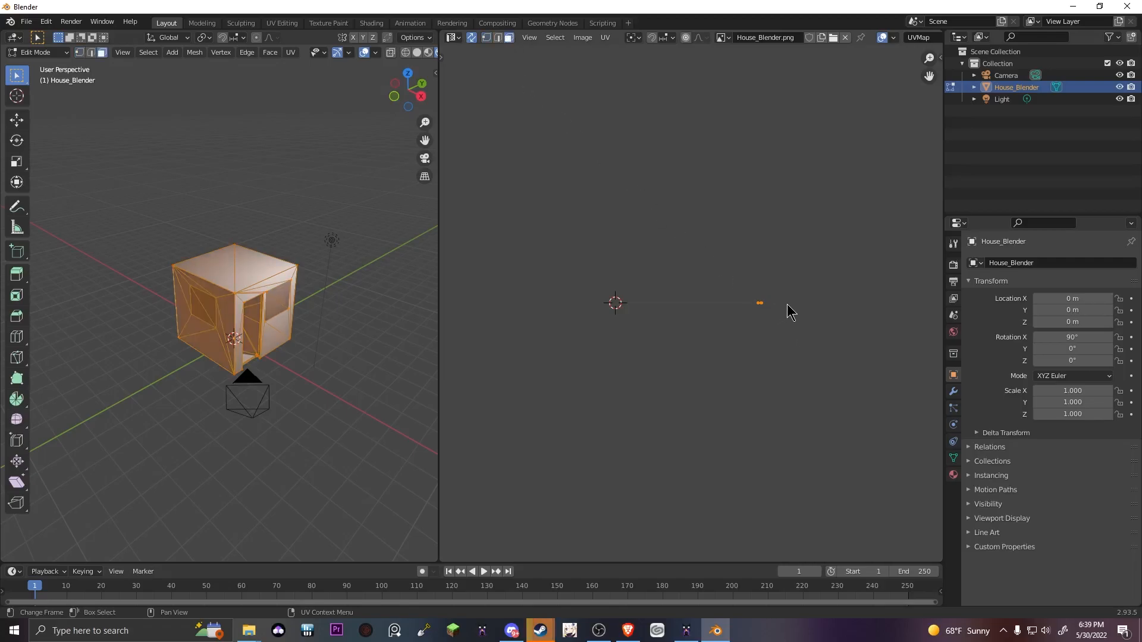
Select the house's window faces by box-selecting the UV point on the dark grey palette square.
scroll(694, 314, up, 6)
scroll(643, 324, up, 4)
middle_drag(599, 317, 760, 325)
scroll(691, 322, down, 2)
middle_drag(270, 303, 256, 322)
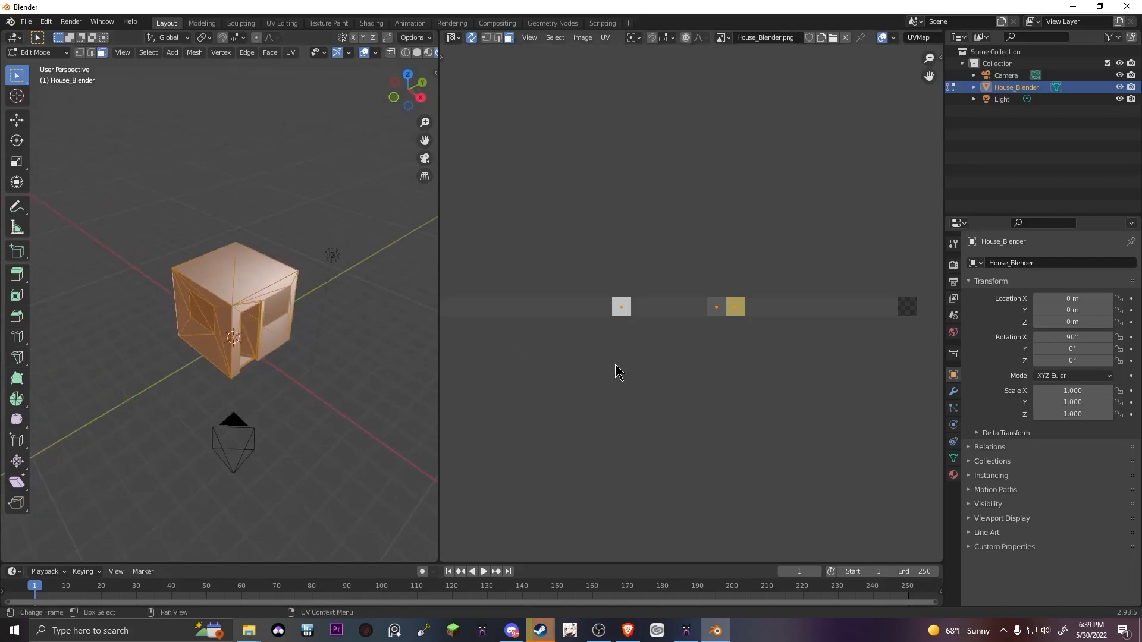
scroll(372, 331, up, 5)
middle_drag(373, 331, 357, 327)
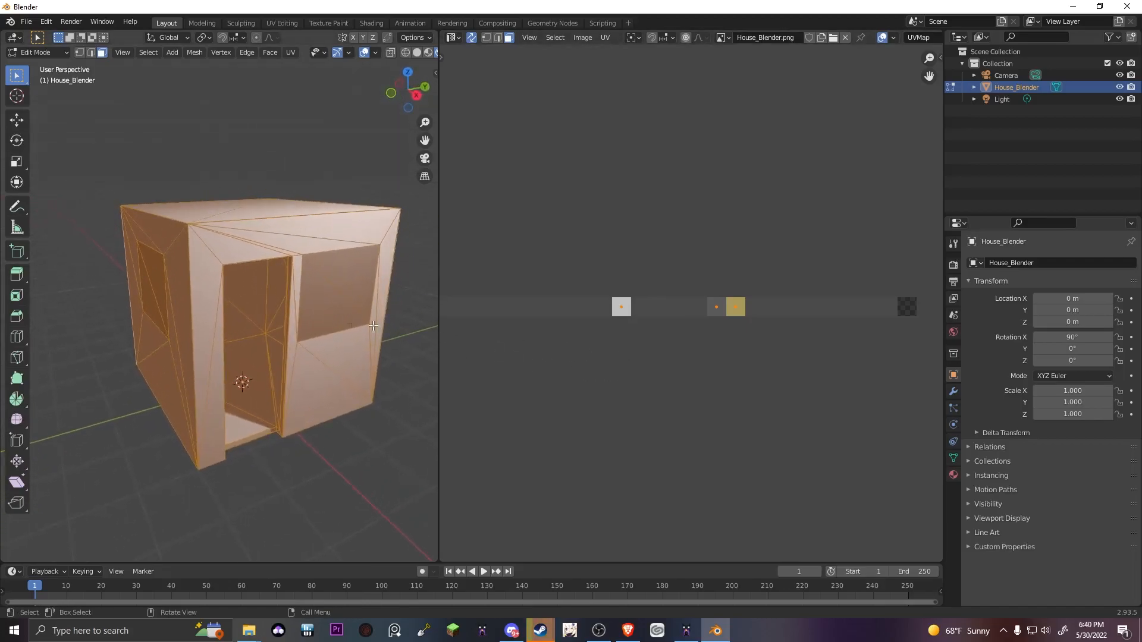
scroll(706, 301, up, 3)
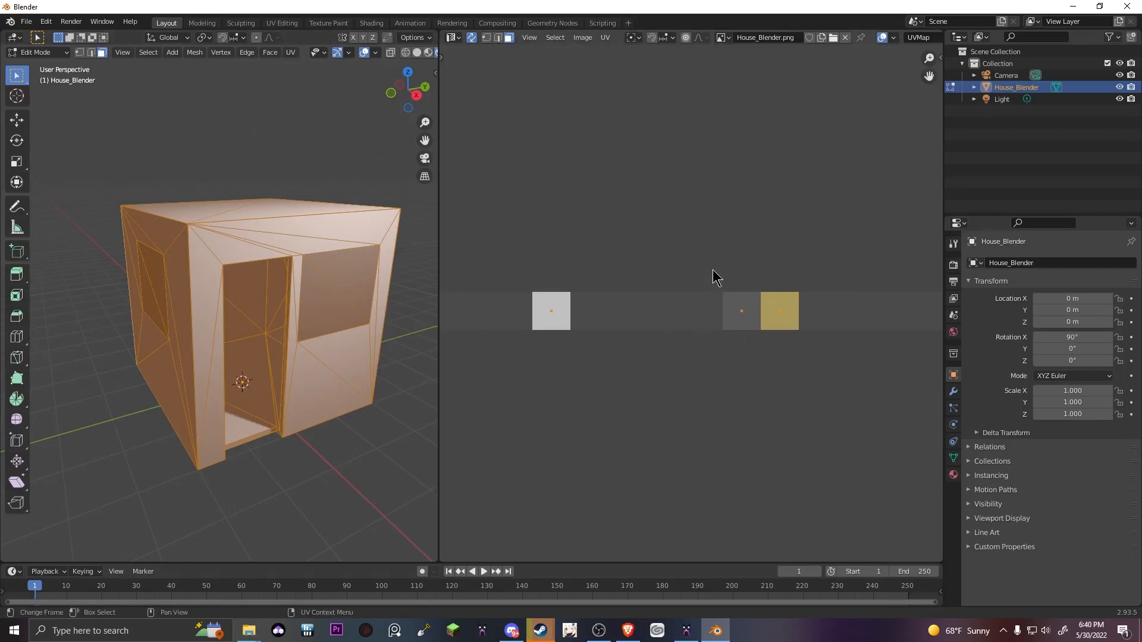
key(b)
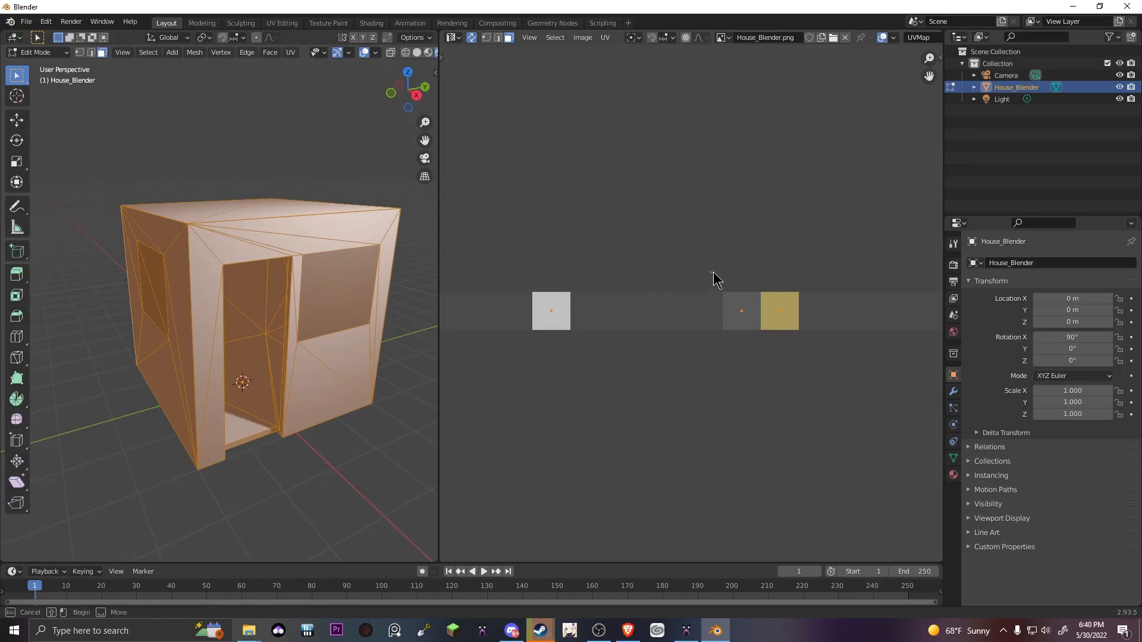
drag(709, 274, 775, 360)
middle_drag(269, 313, 164, 297)
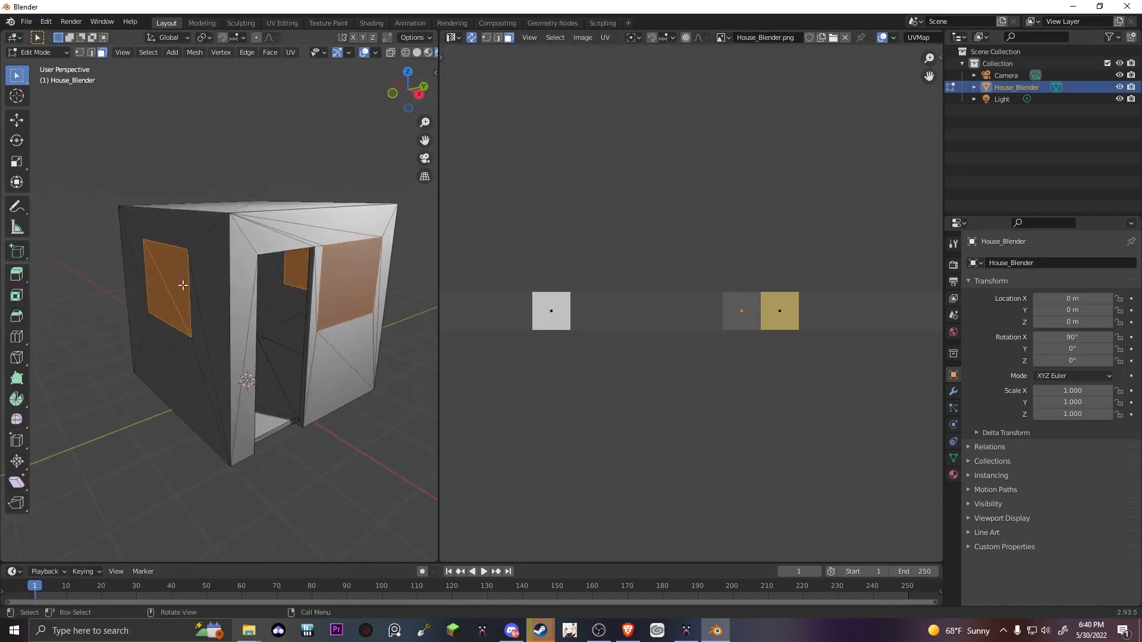
Add a second material slot to the house with a new material named Glass.
click(954, 476)
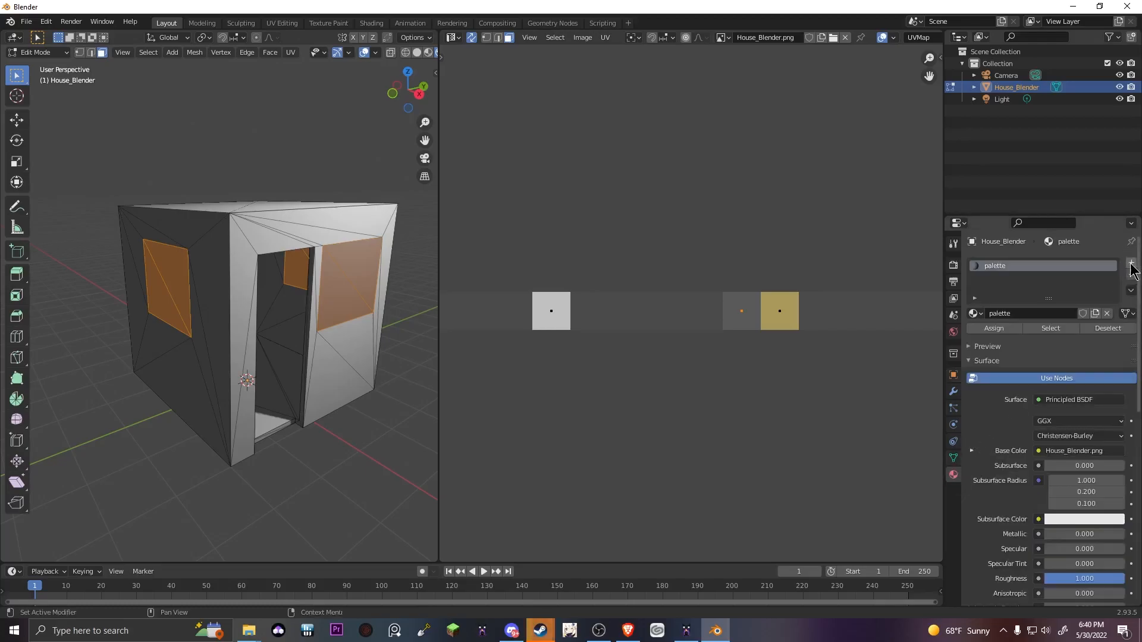
click(1132, 265)
click(1050, 338)
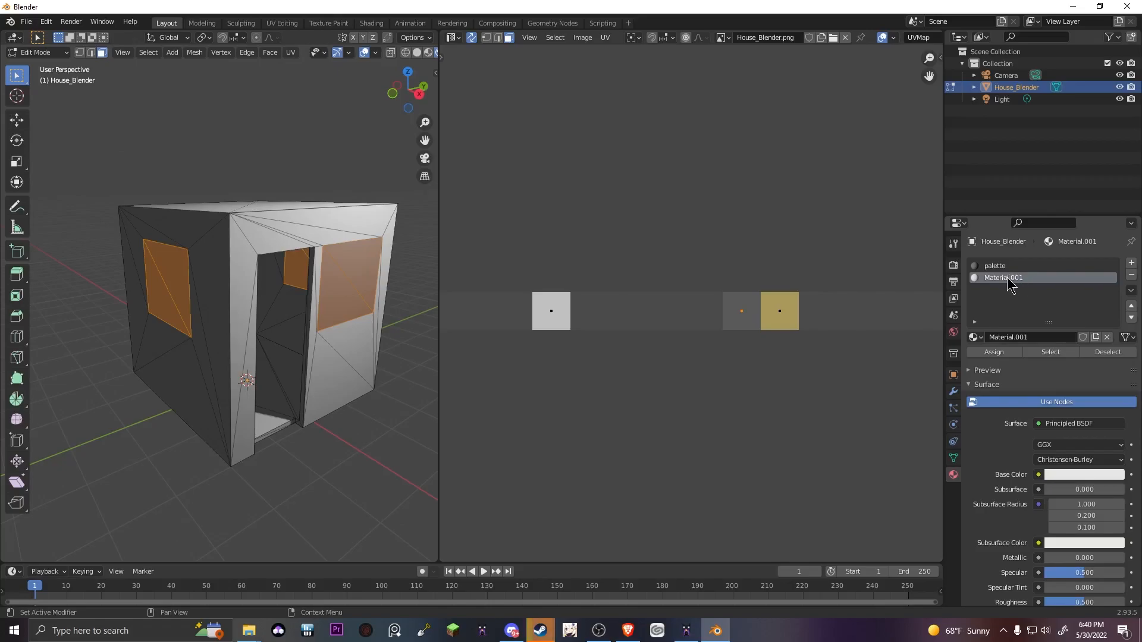
text(Glass)
key(Return)
Set the Glass material's transmission to 1.000 and roughness to 0.000, and assign it to the selected window faces.
scroll(1047, 398, down, 10)
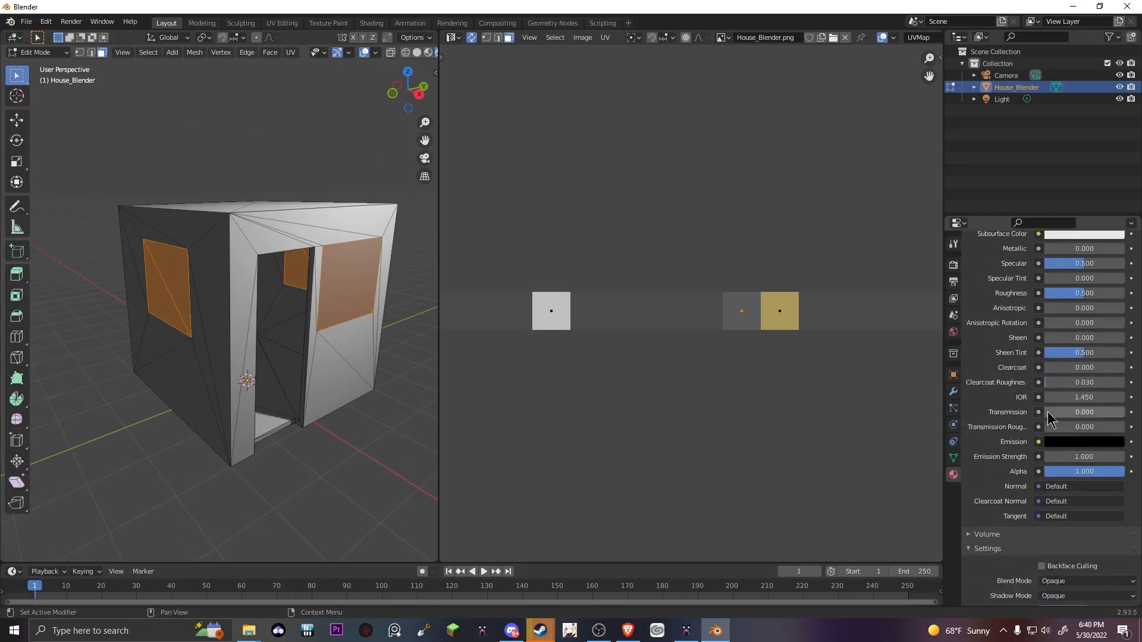
drag(1047, 412, 1126, 412)
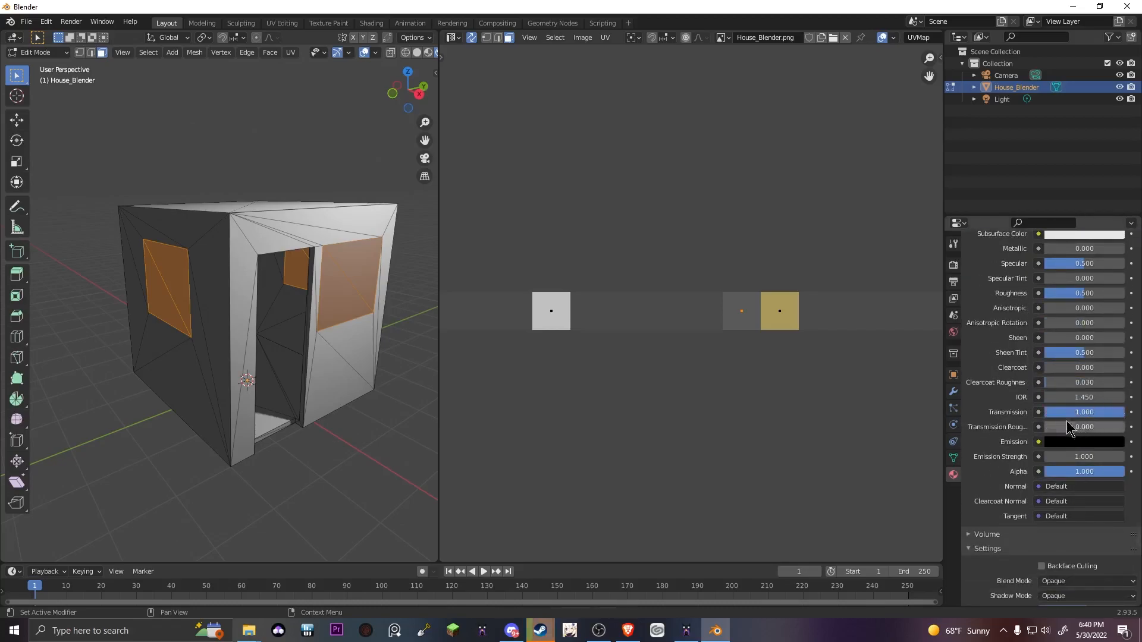
scroll(1057, 412, up, 2)
drag(1083, 341, 1044, 341)
scroll(1006, 351, up, 7)
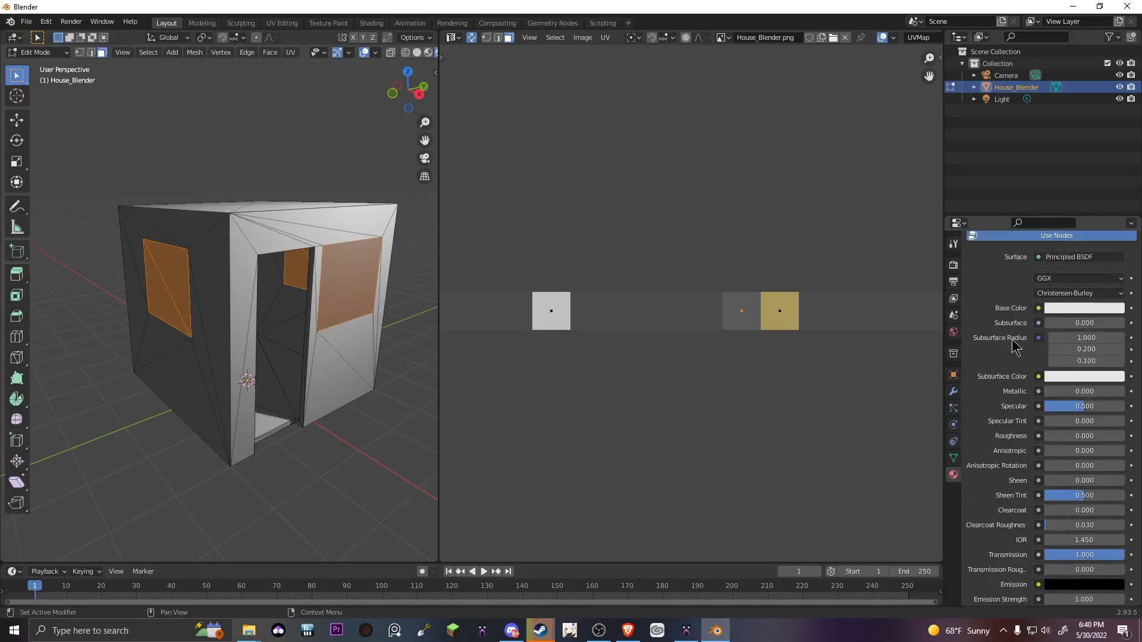
click(996, 258)
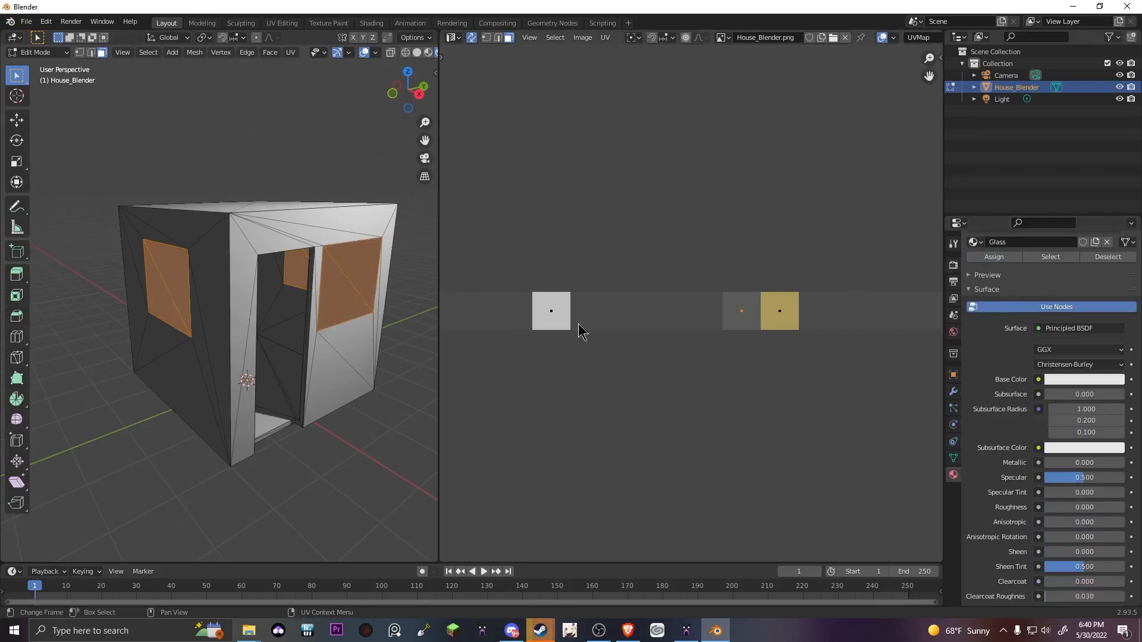
Select the ceiling lamp's faces inside the house by box-selecting the UV point on the yellow palette square.
scroll(1001, 291, up, 4)
middle_drag(339, 287, 181, 281)
middle_drag(281, 267, 319, 240)
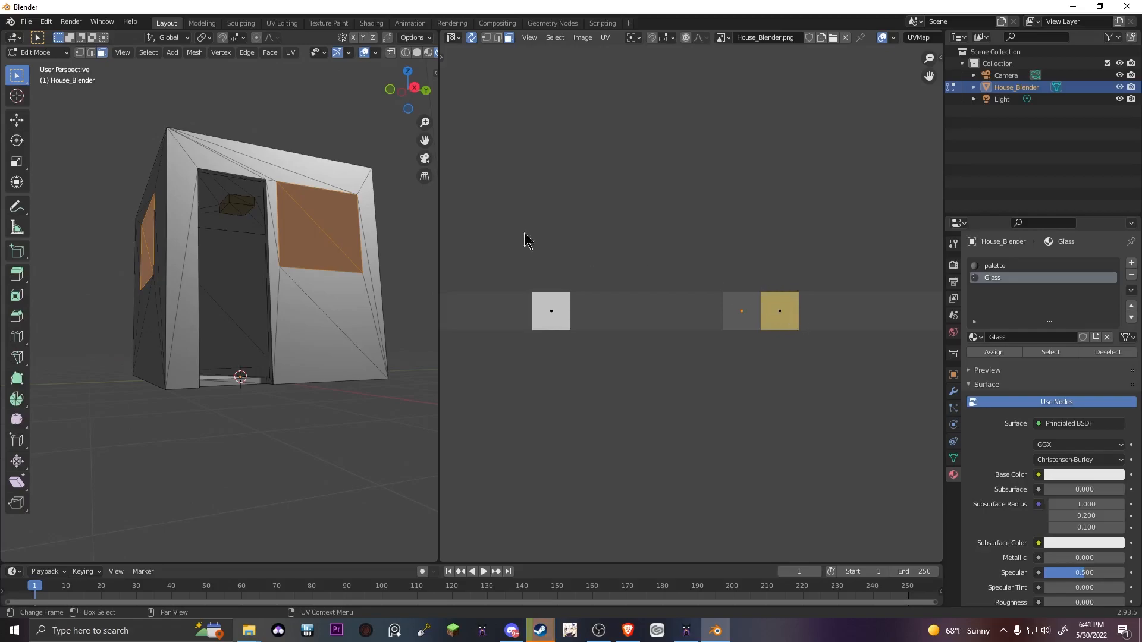
drag(752, 274, 814, 352)
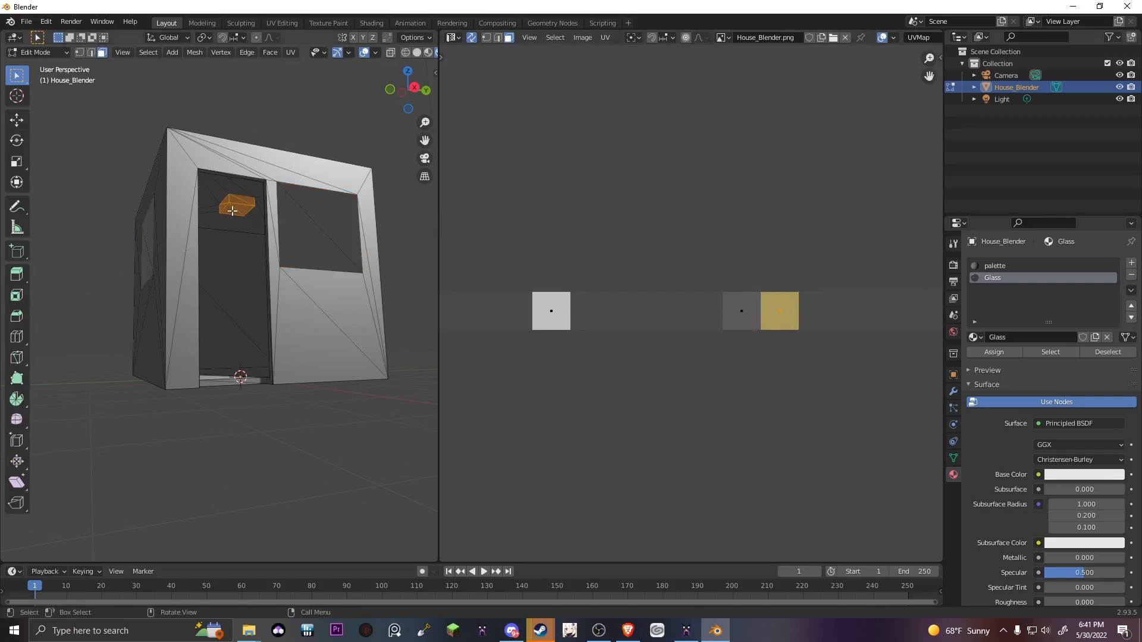
Add a third material slot to the house with a new material named light.
click(1131, 265)
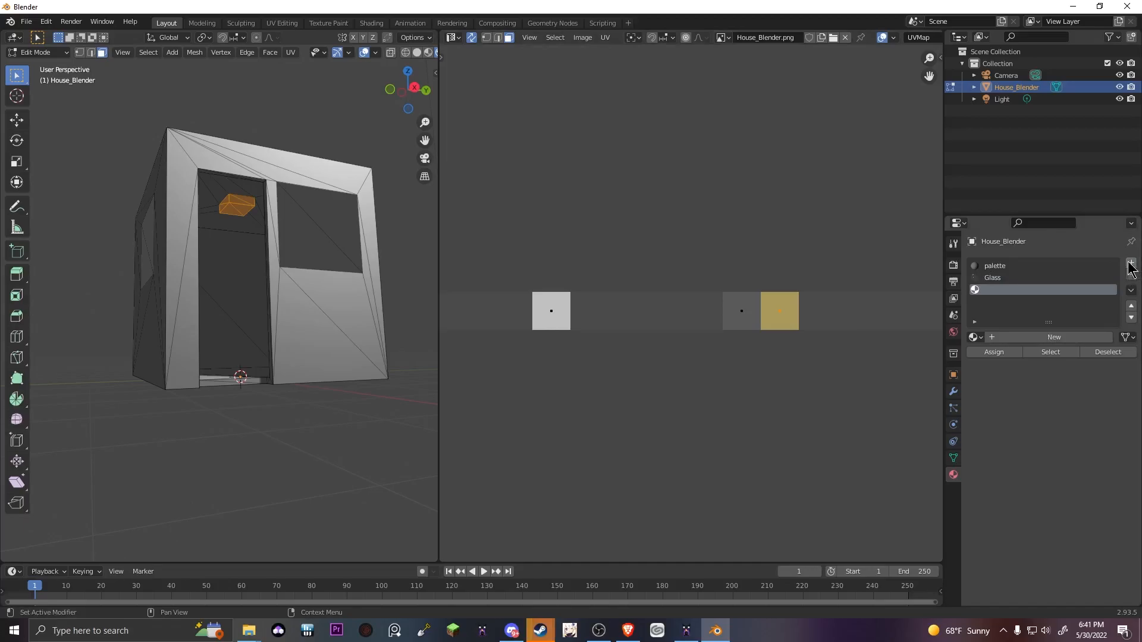
click(1051, 337)
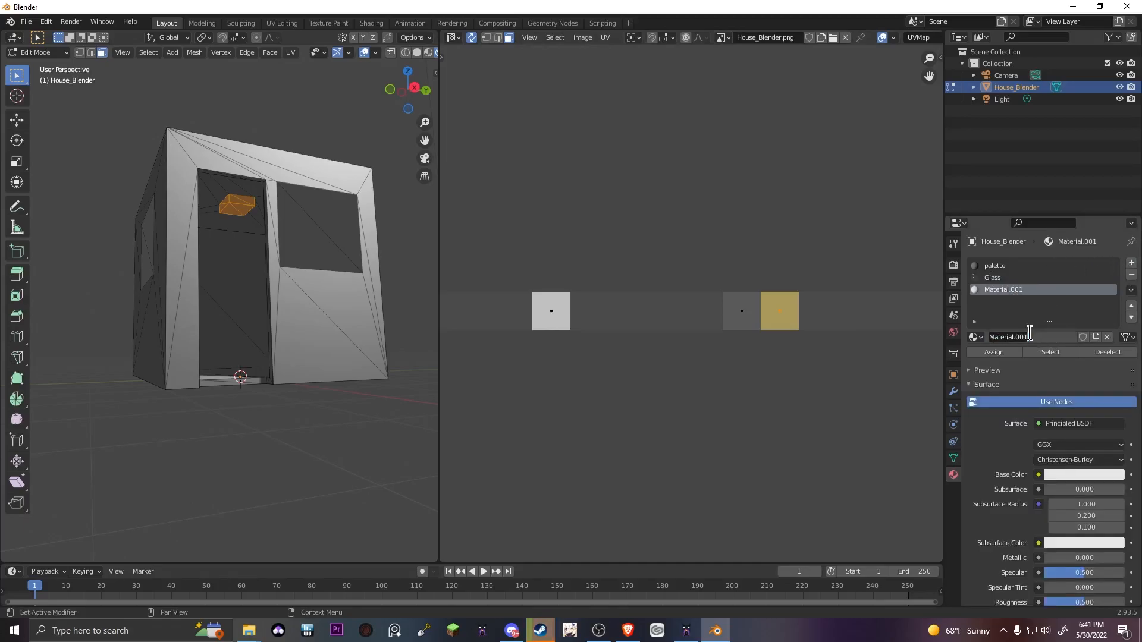
click(1031, 337)
key(BackSpace)
text(light)
key(Return)
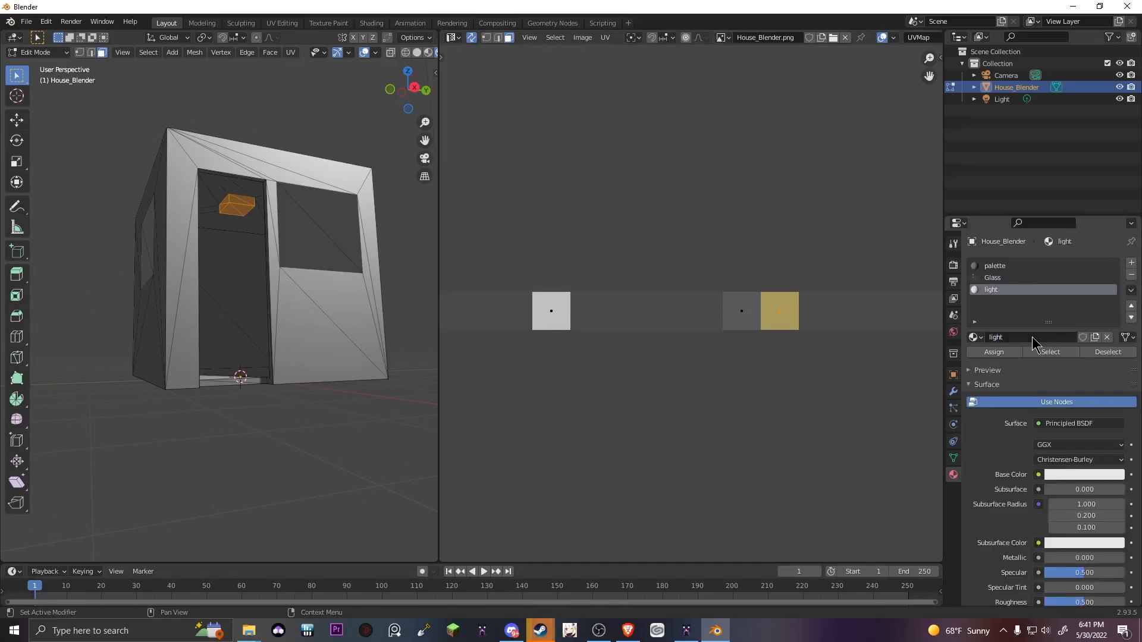
scroll(1038, 338, down, 5)
scroll(1041, 339, down, 3)
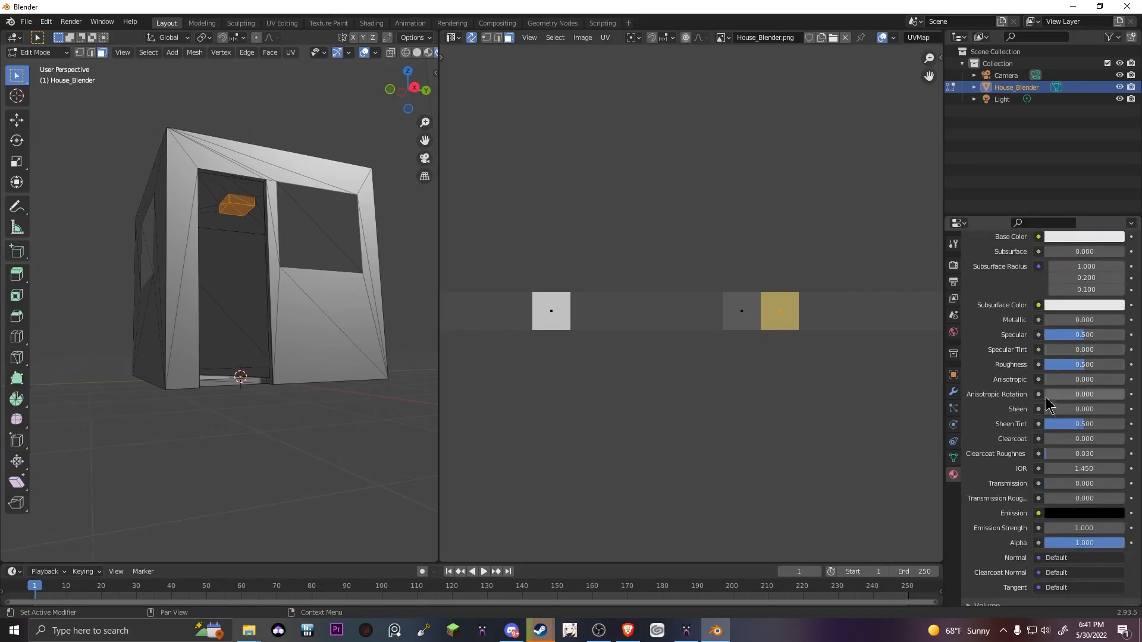
Set the light material's emission colour by sampling the yellow palette square in the UV editor.
click(1084, 514)
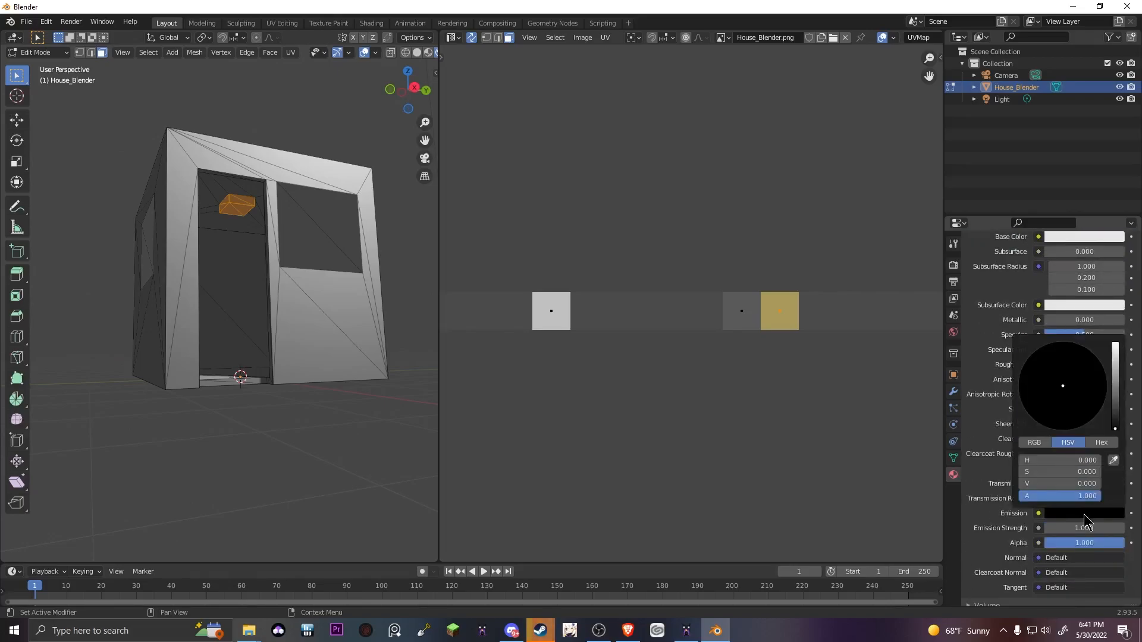
click(1114, 460)
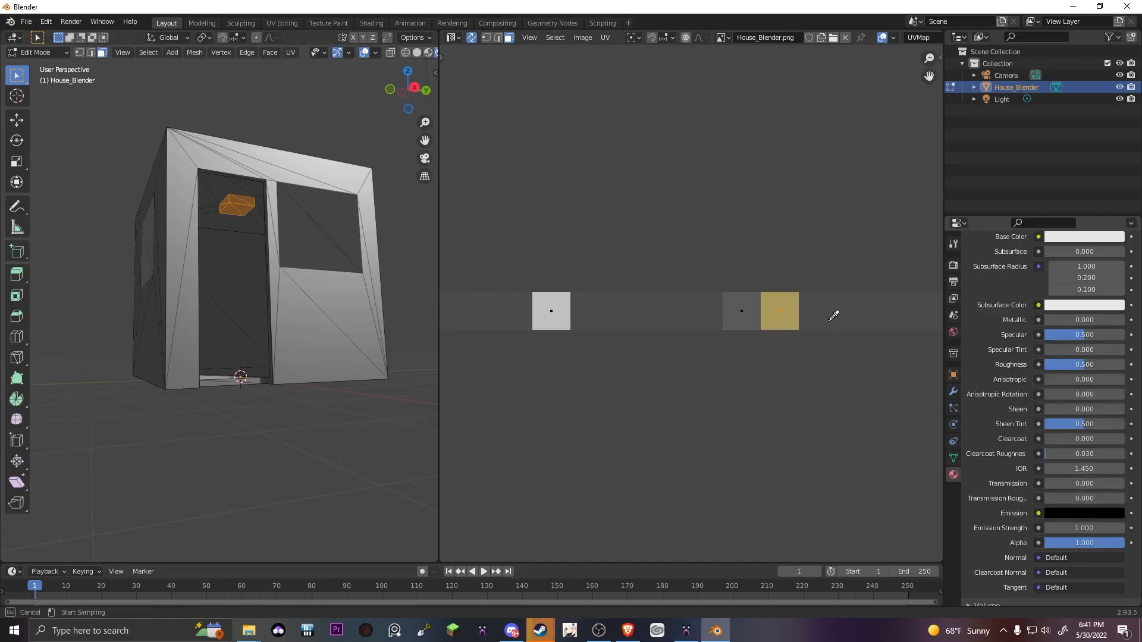
click(777, 299)
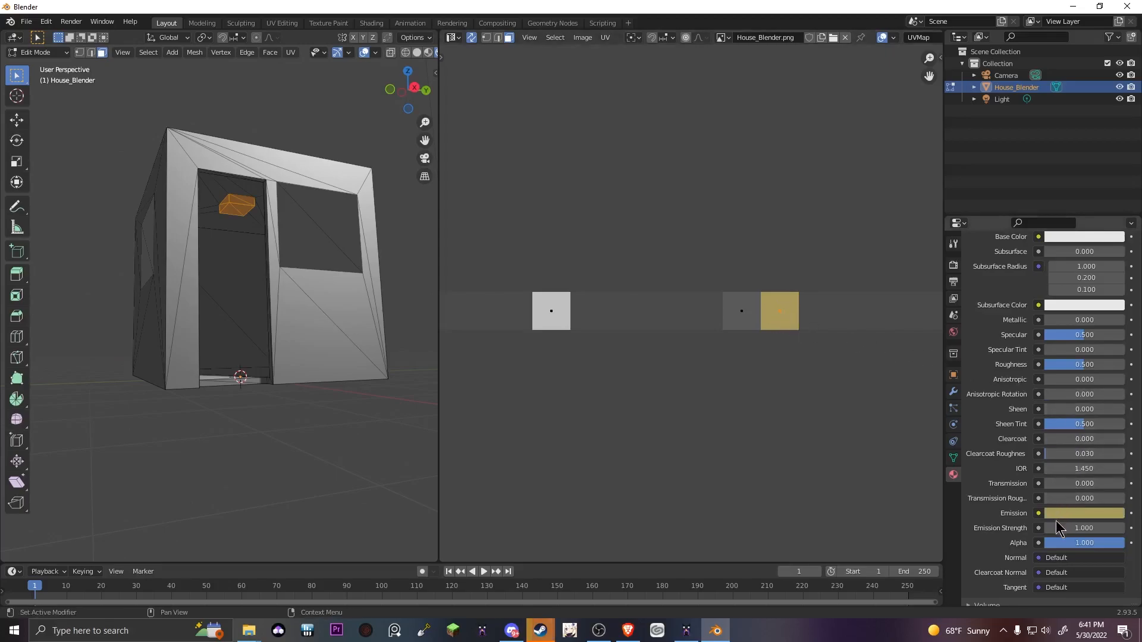
Set the light material's emission strength to 200 and assign the material to the selected ceiling lamp faces.
click(1093, 528)
text(200)
key(Return)
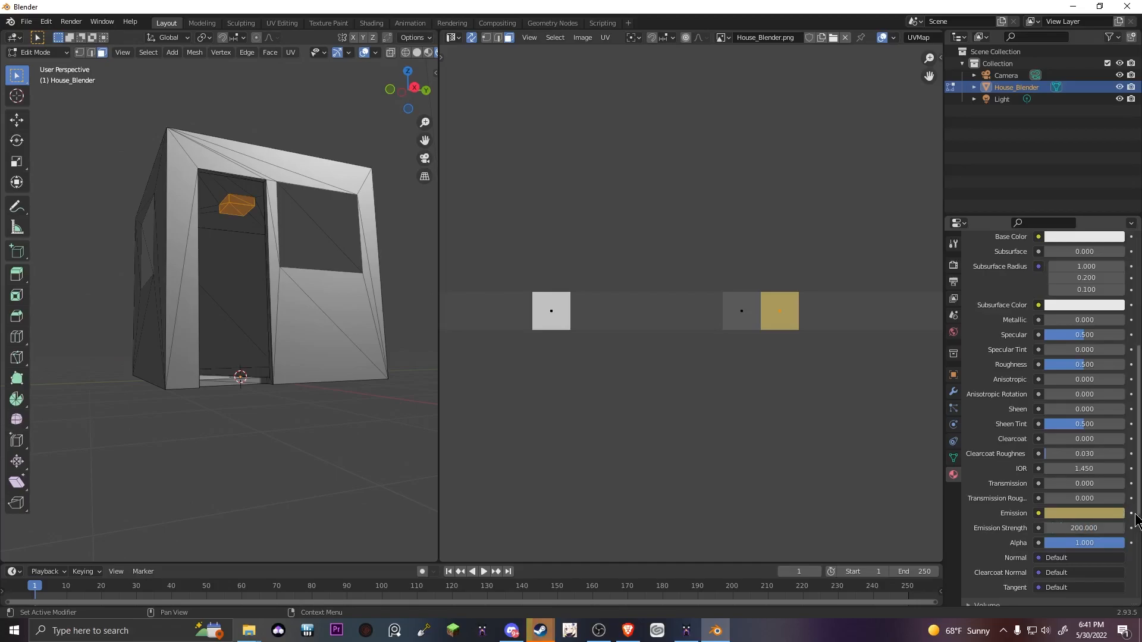
scroll(1062, 399, up, 8)
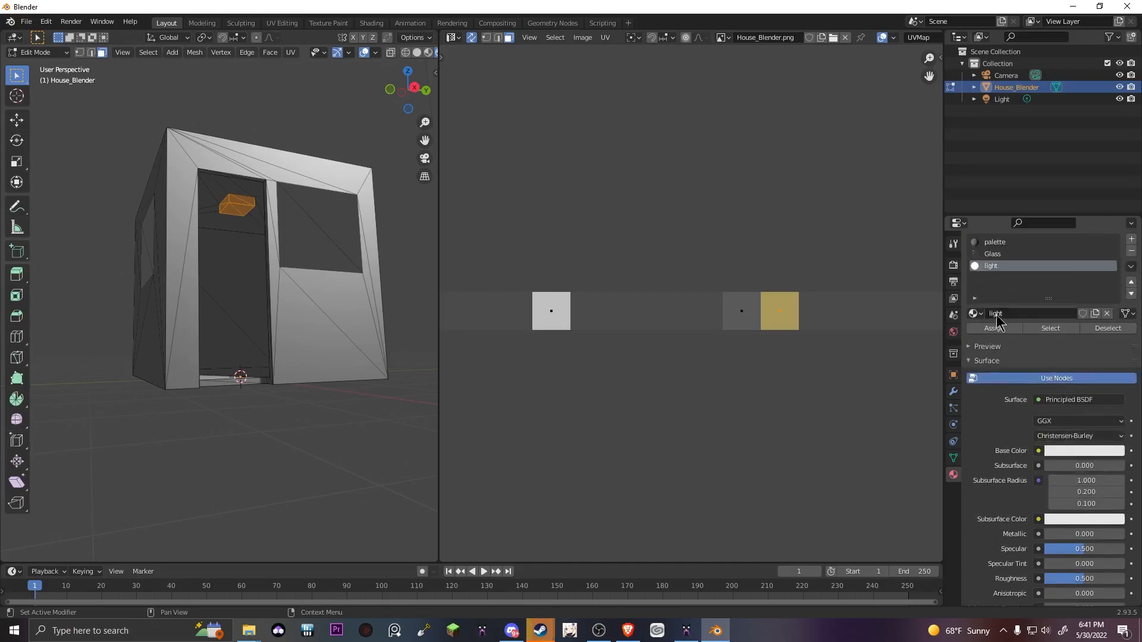
click(997, 328)
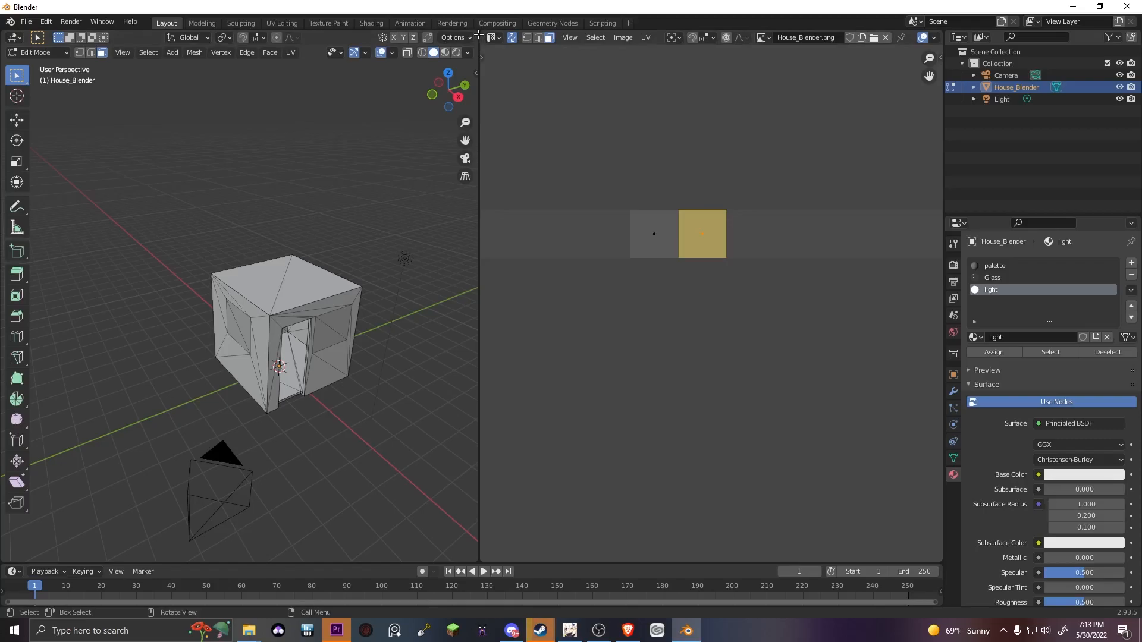
Expand the 3D viewport over the UV editor to close it, and return the house to Object Mode.
drag(478, 37, 895, 217)
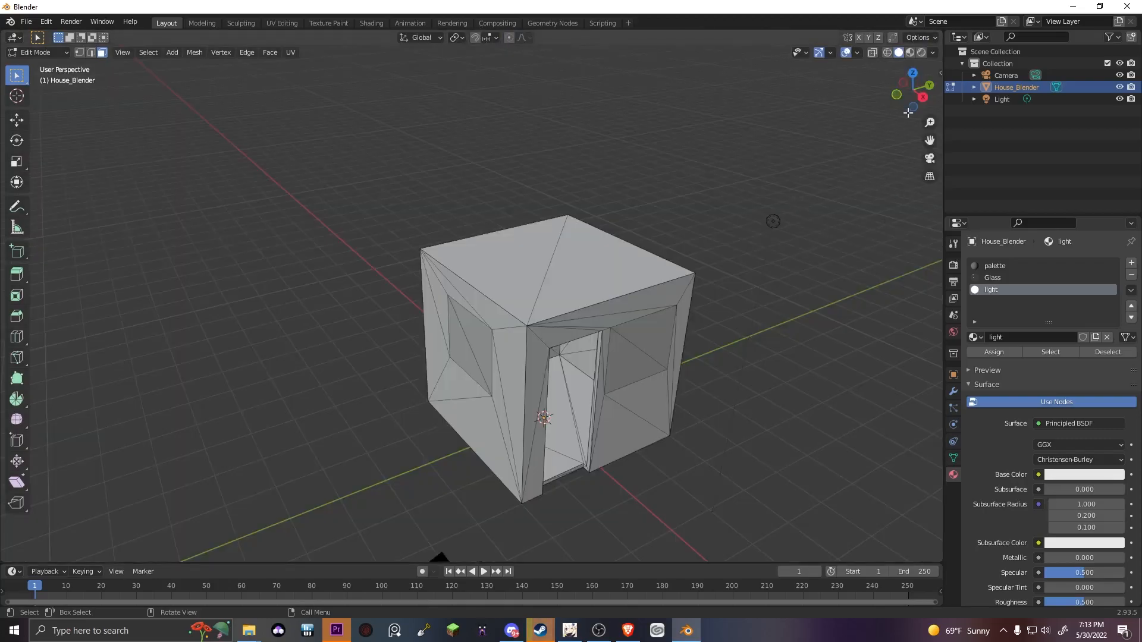
middle_drag(721, 250, 525, 275)
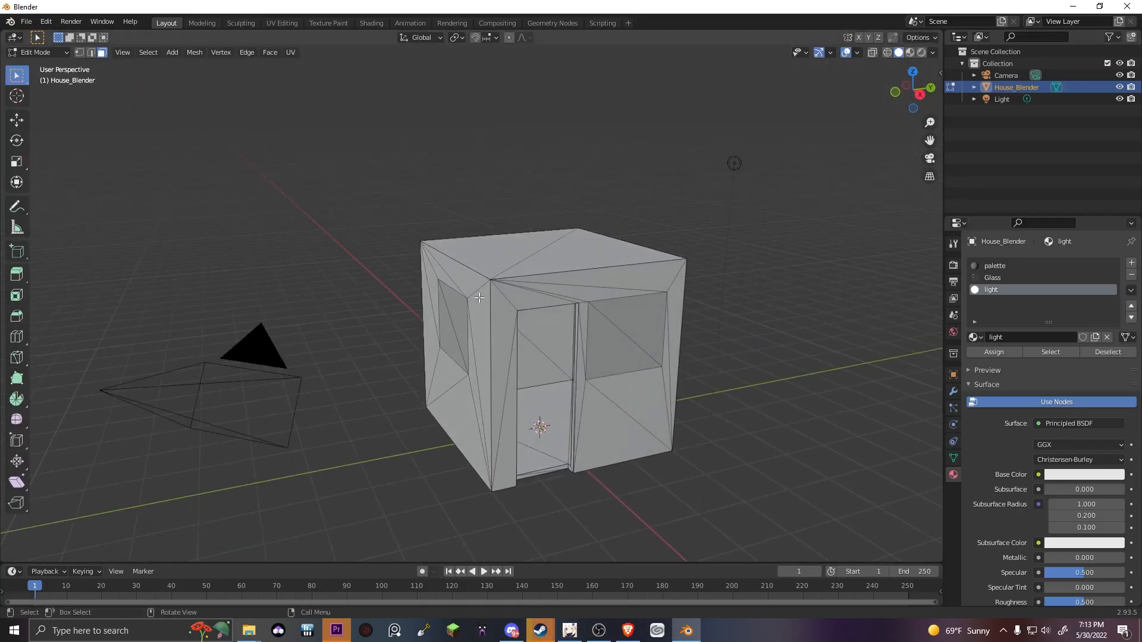
key(Tab)
key(Tab)
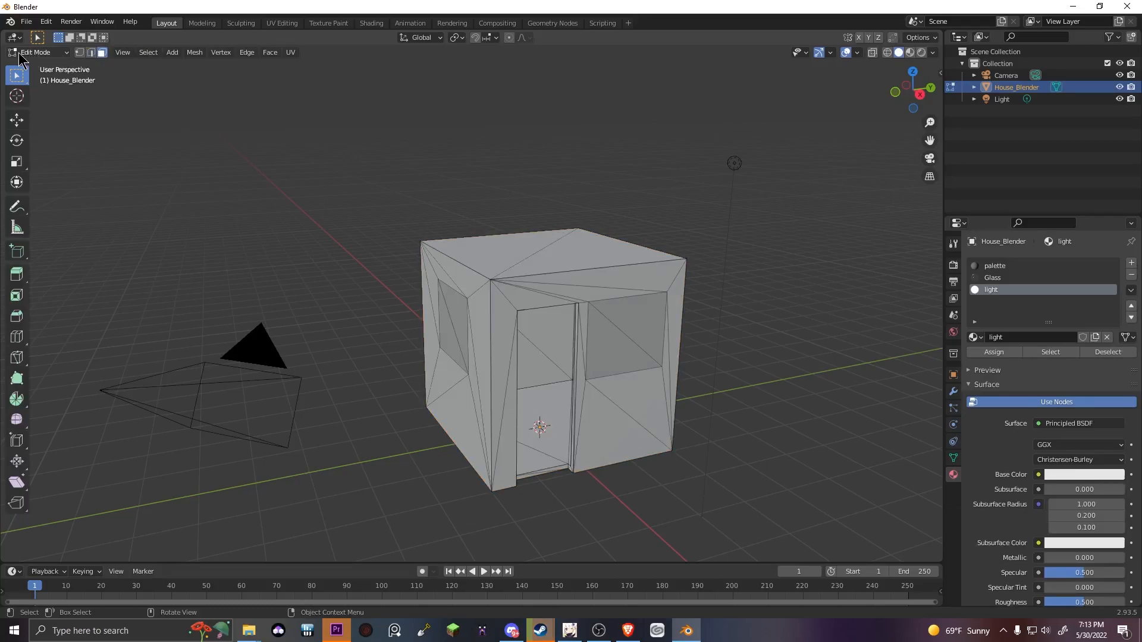
click(39, 57)
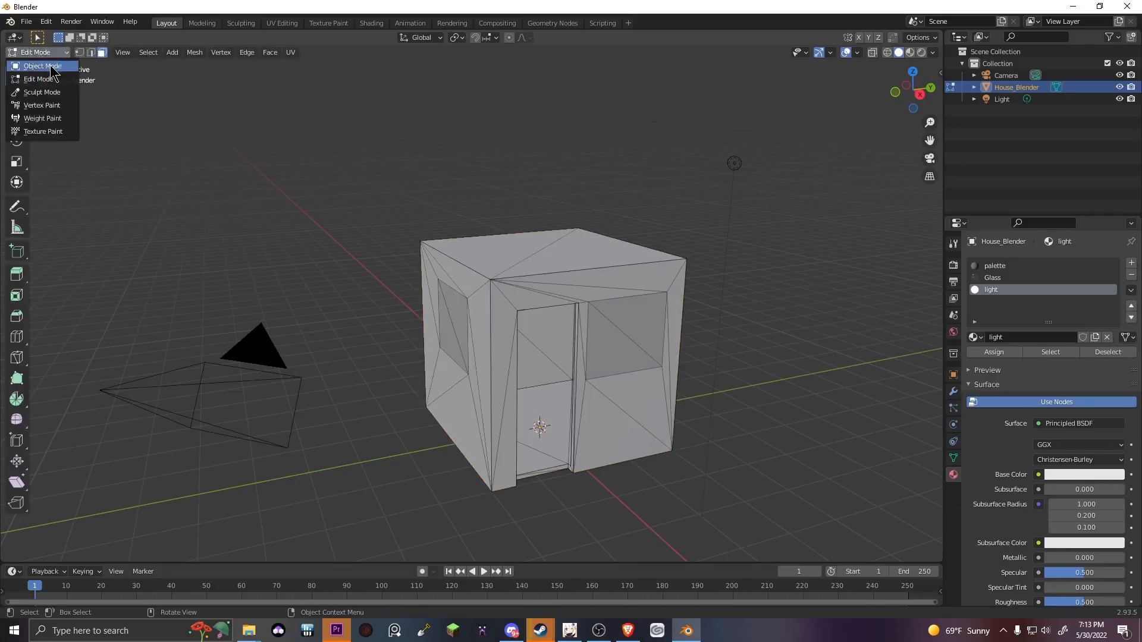
click(50, 67)
Switch the 3D viewport to rendered shading with the whole house in view.
scroll(522, 362, down, 5)
mouse_move(523, 361)
middle_down()
mouse_move(472, 335)
mouse_move(517, 380)
middle_up()
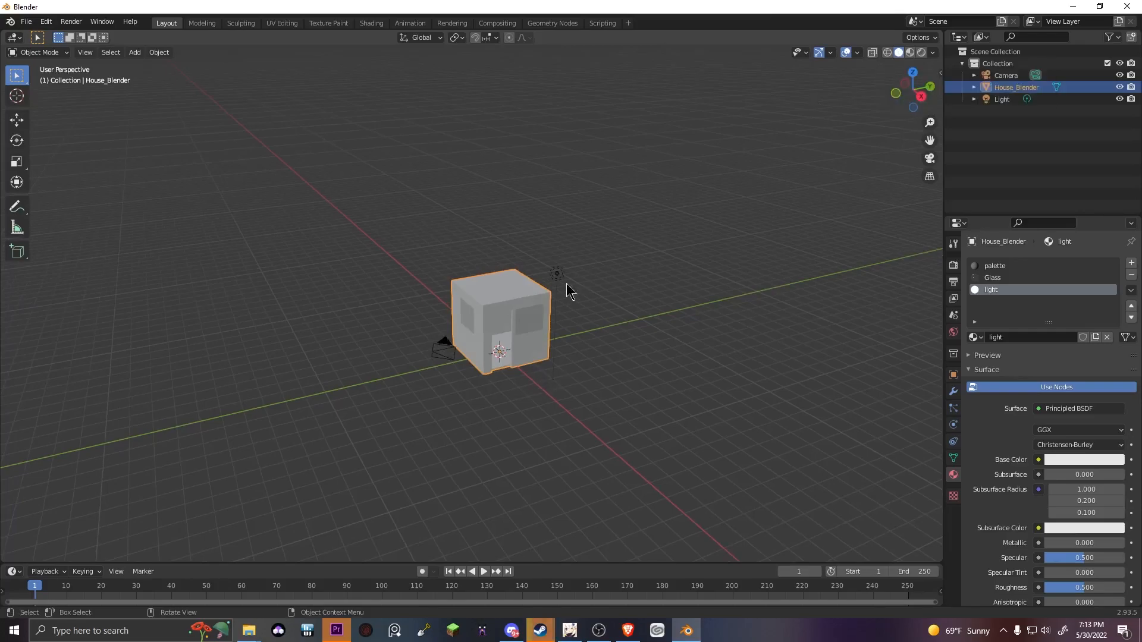
scroll(546, 326, up, 4)
mouse_move(546, 326)
middle_down()
mouse_move(520, 229)
mouse_move(541, 239)
mouse_move(553, 313)
mouse_move(540, 319)
mouse_move(565, 354)
middle_up()
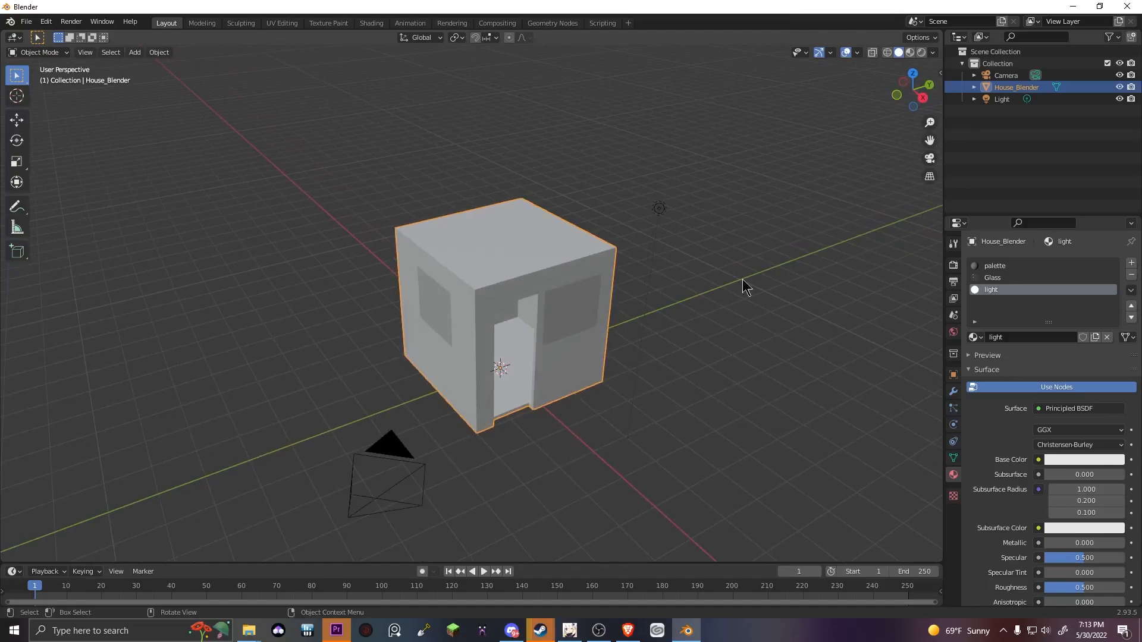
click(922, 53)
mouse_move(760, 178)
middle_down()
mouse_move(633, 186)
mouse_move(642, 217)
mouse_move(527, 228)
mouse_move(482, 298)
mouse_move(580, 280)
mouse_move(548, 281)
mouse_move(559, 247)
mouse_move(522, 240)
mouse_move(491, 274)
middle_up()
middle_drag(495, 303, 523, 319)
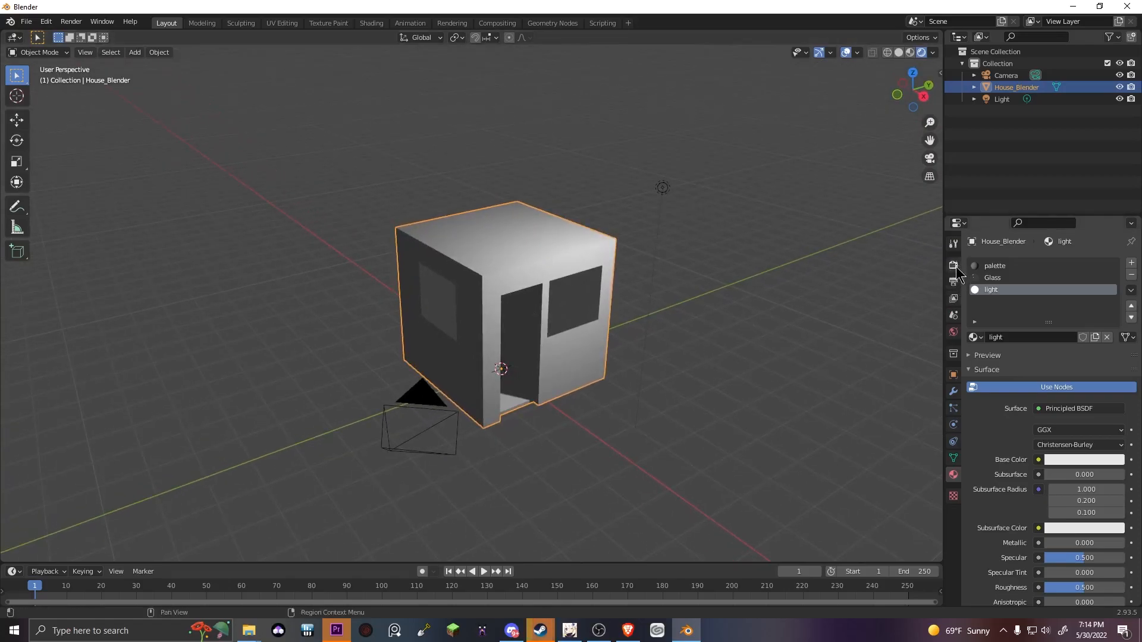
Change the render engine to Cycles and examine the glass windows and lit interior of the house.
click(954, 265)
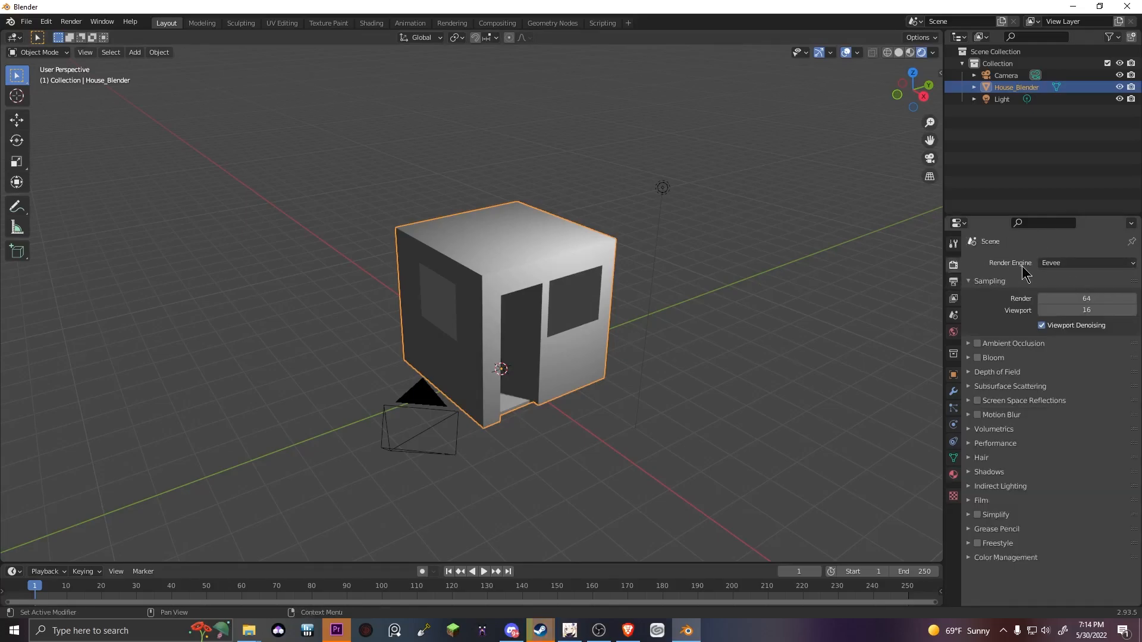
click(1059, 266)
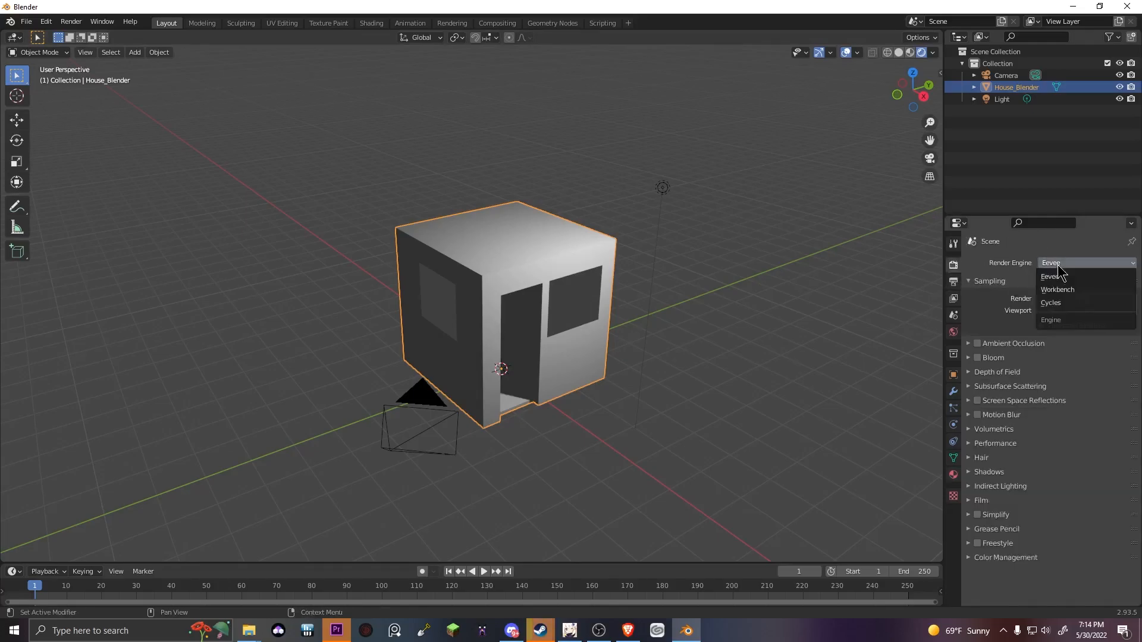
click(1062, 300)
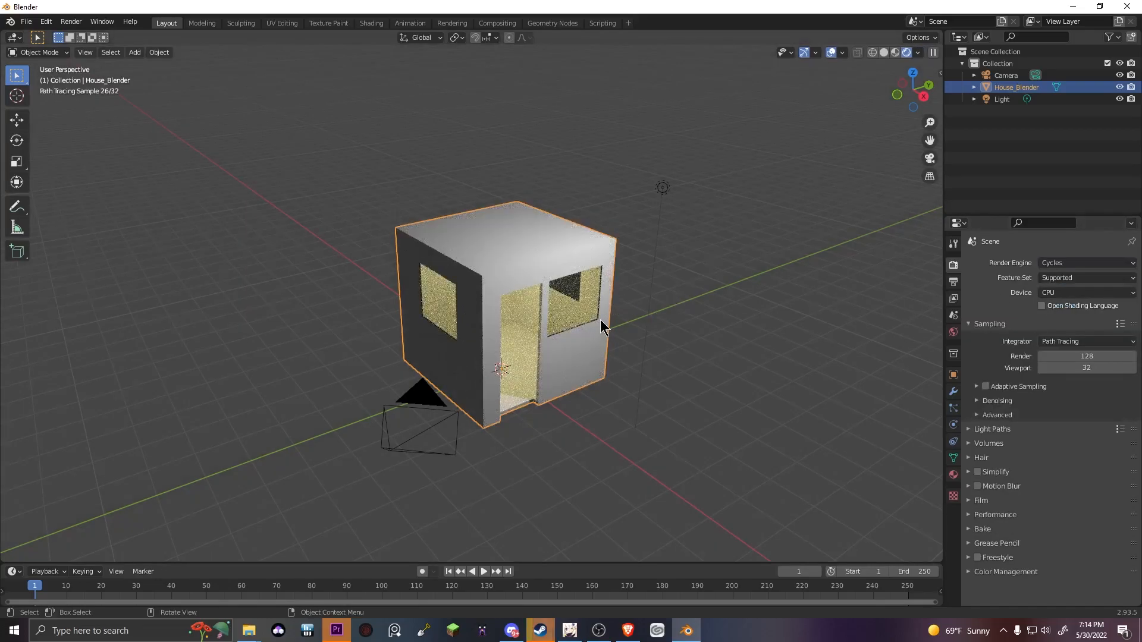
mouse_move(598, 304)
middle_down()
mouse_move(504, 273)
mouse_move(436, 306)
mouse_move(534, 269)
mouse_move(502, 226)
mouse_move(486, 317)
middle_up()
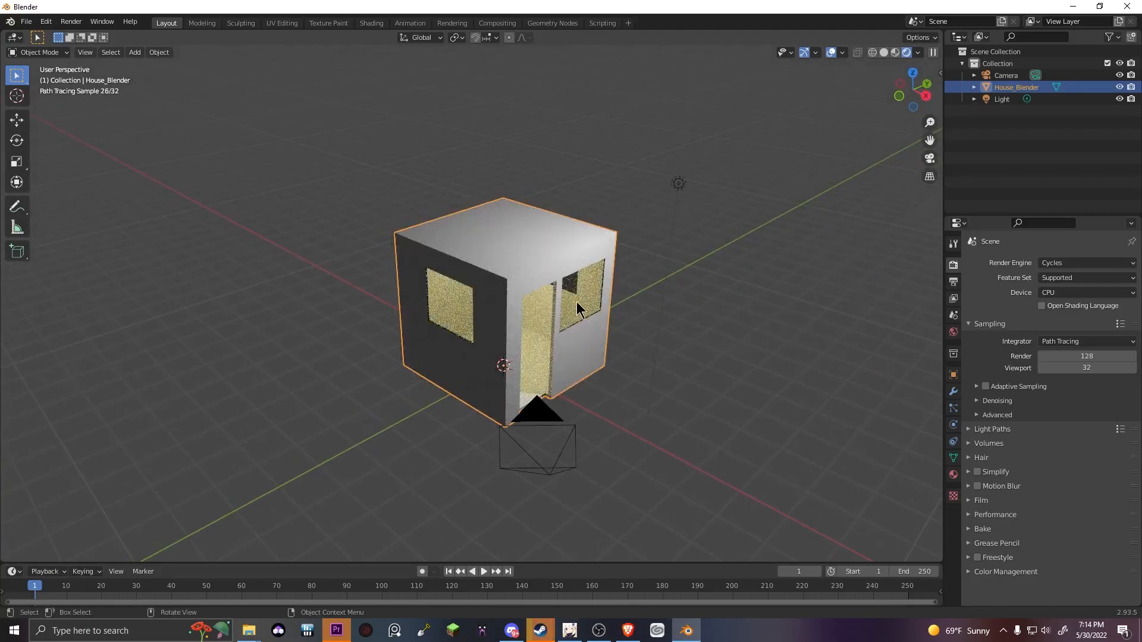
mouse_move(617, 332)
middle_down()
mouse_move(489, 340)
mouse_move(526, 326)
mouse_move(487, 324)
middle_up()
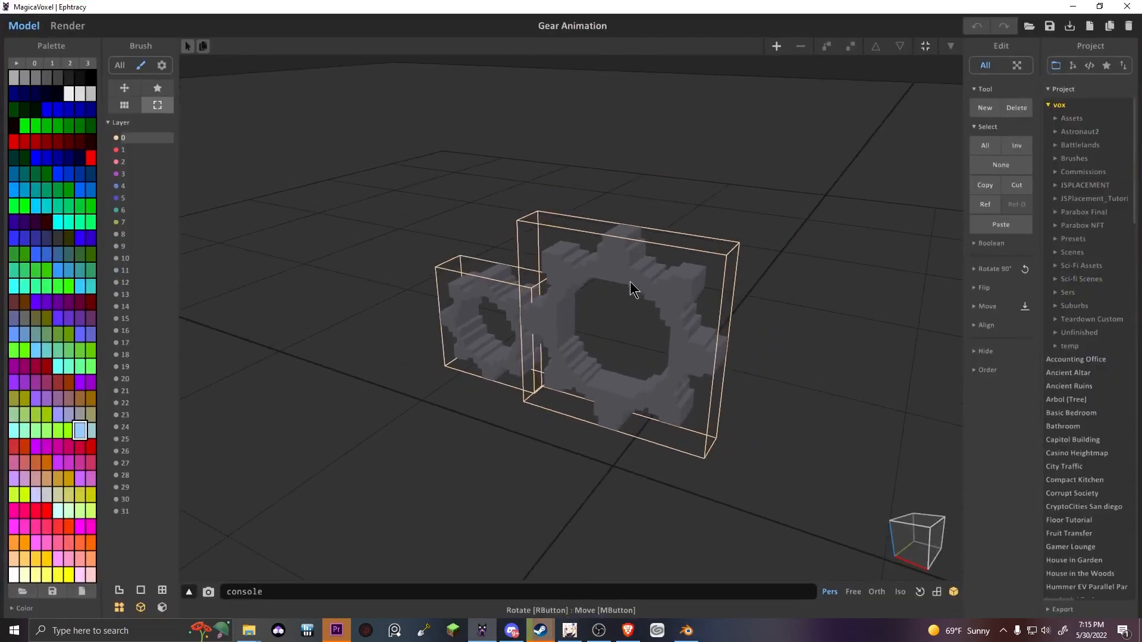
Show the export formats for the Gear Animation model in MagicaVoxel, close the program, and open New folder on the desktop.
scroll(608, 296, down, 5)
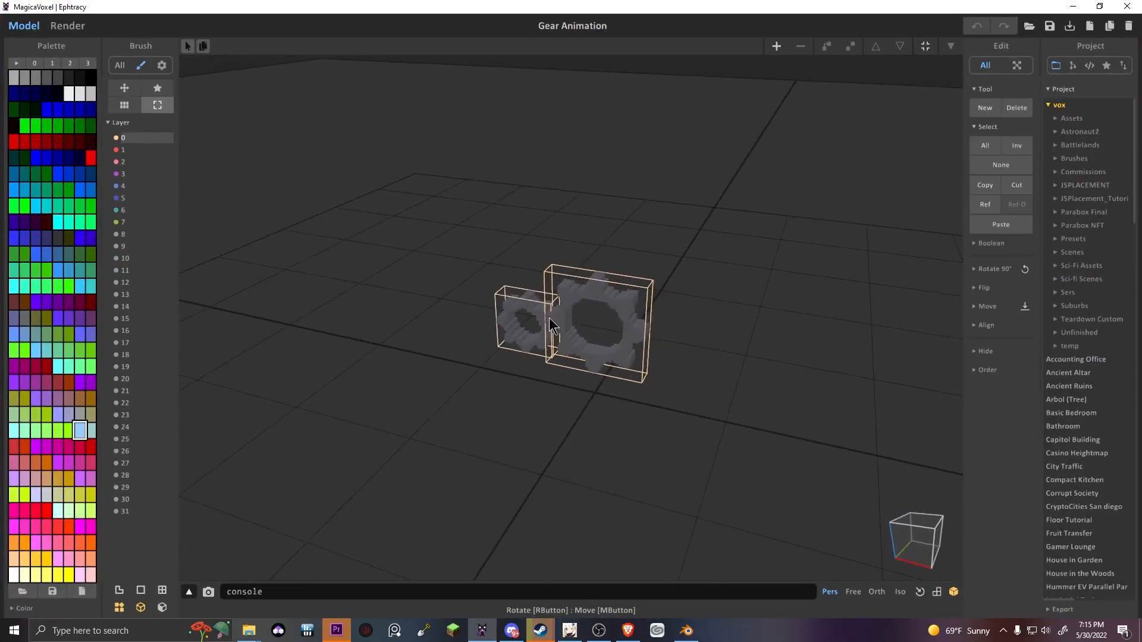
click(1063, 609)
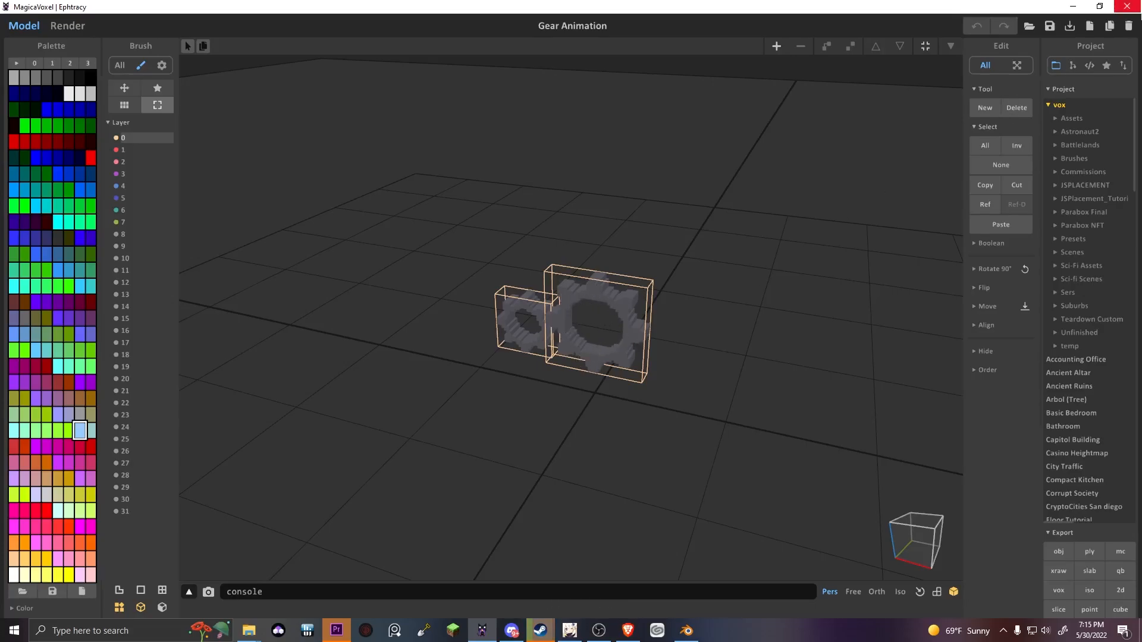
click(1128, 6)
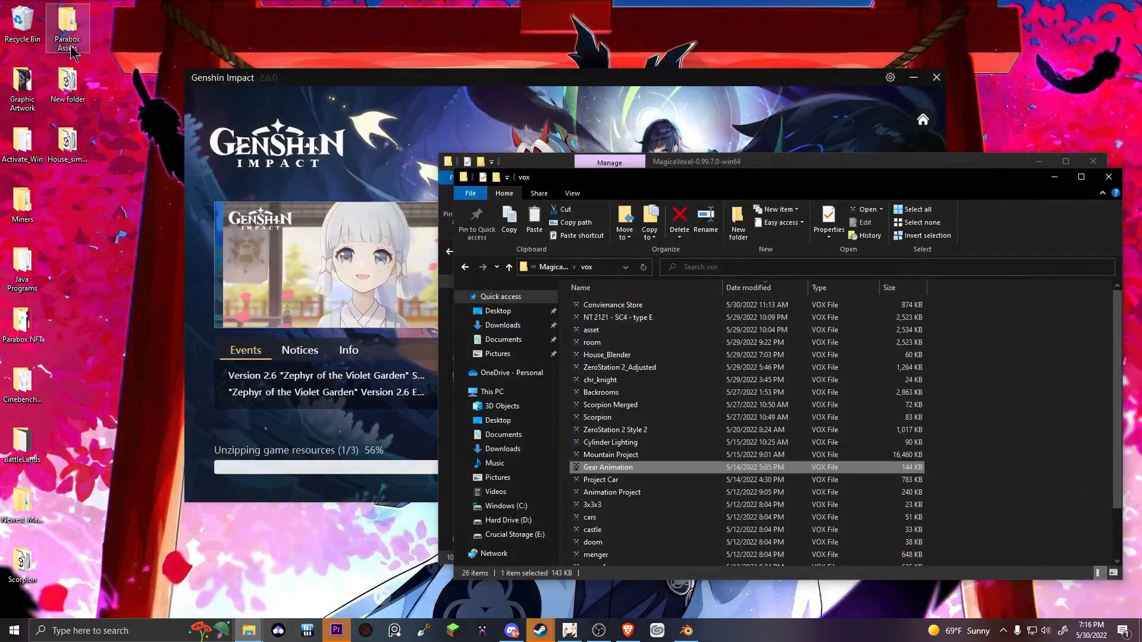
double_click(68, 83)
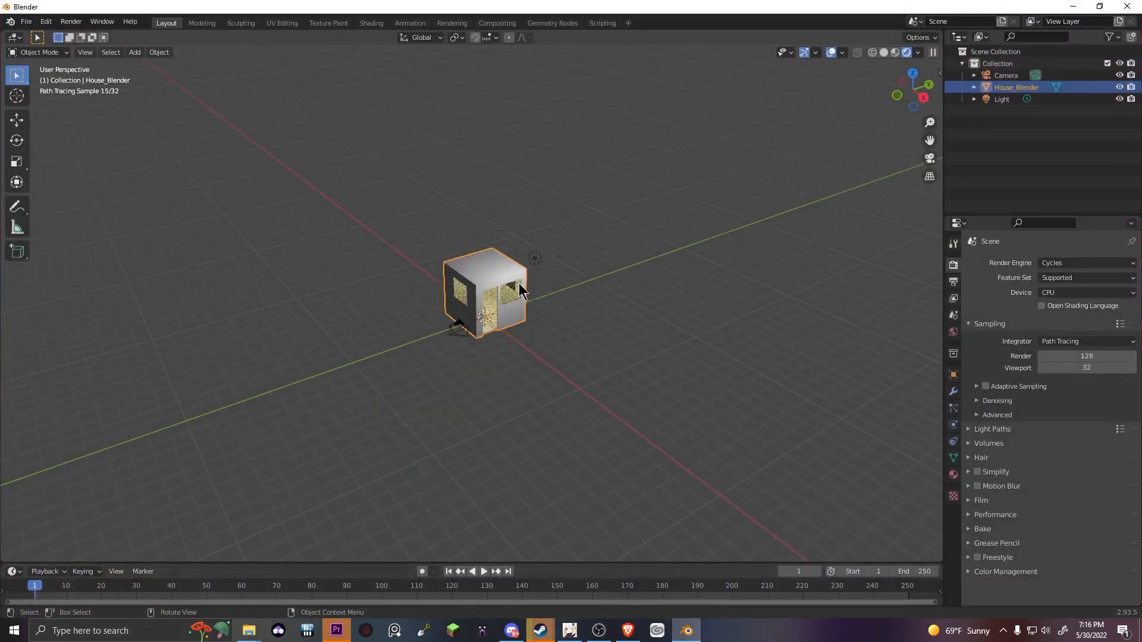
Delete the house in Blender and try to import Gear Animation-0.obj and Gear Animation-1.obj together from the desktop's New folder.
key(Delete)
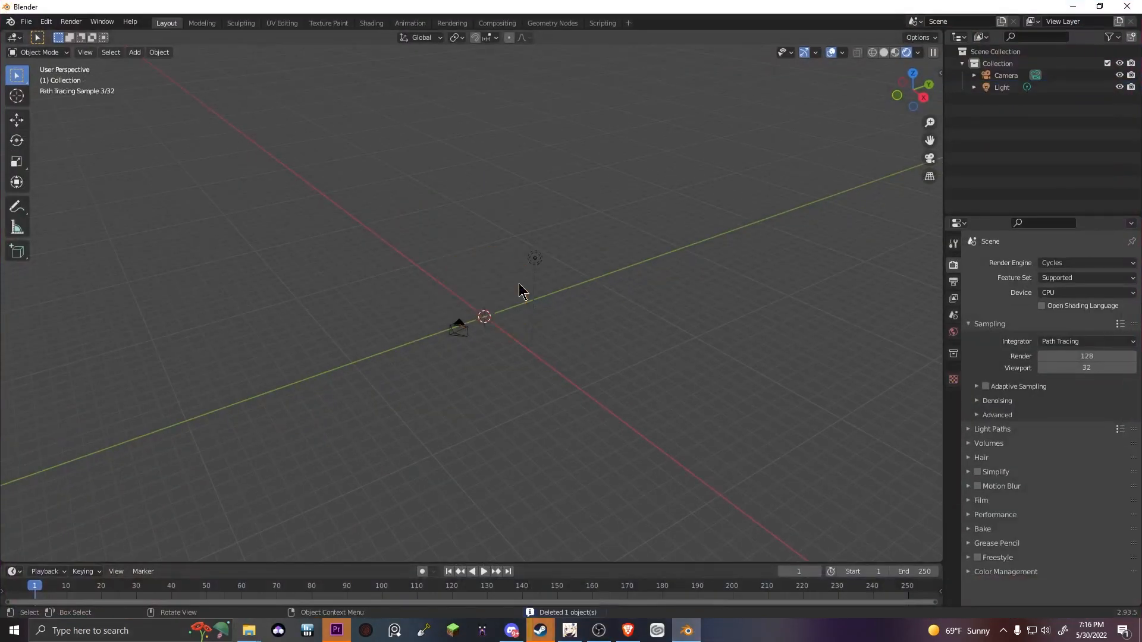
click(27, 22)
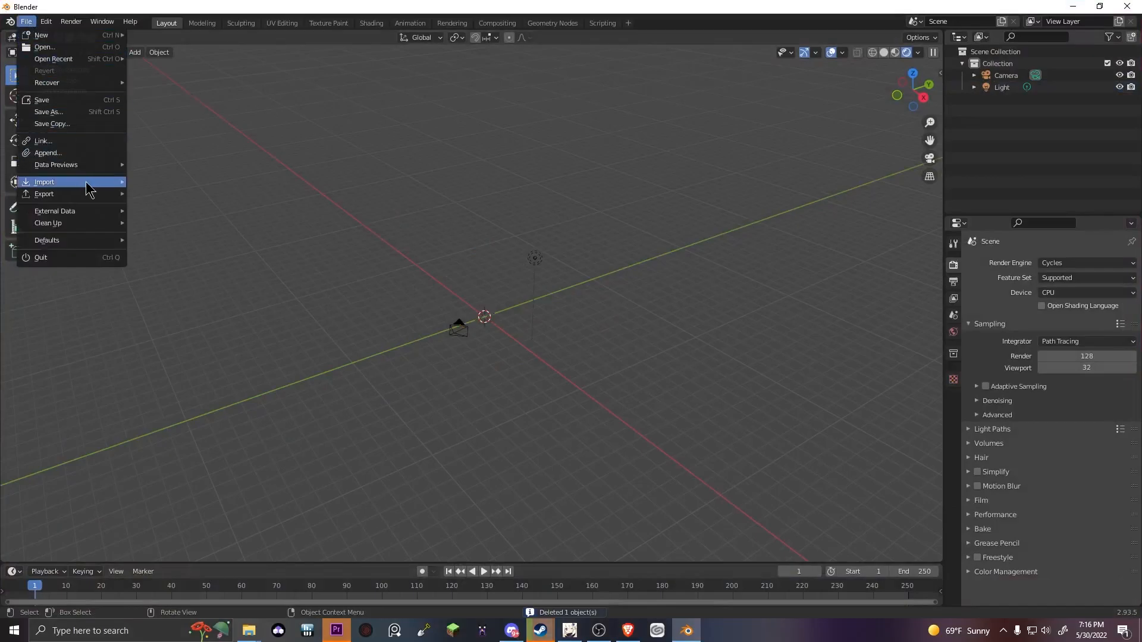
mouse_move(89, 183)
click(204, 290)
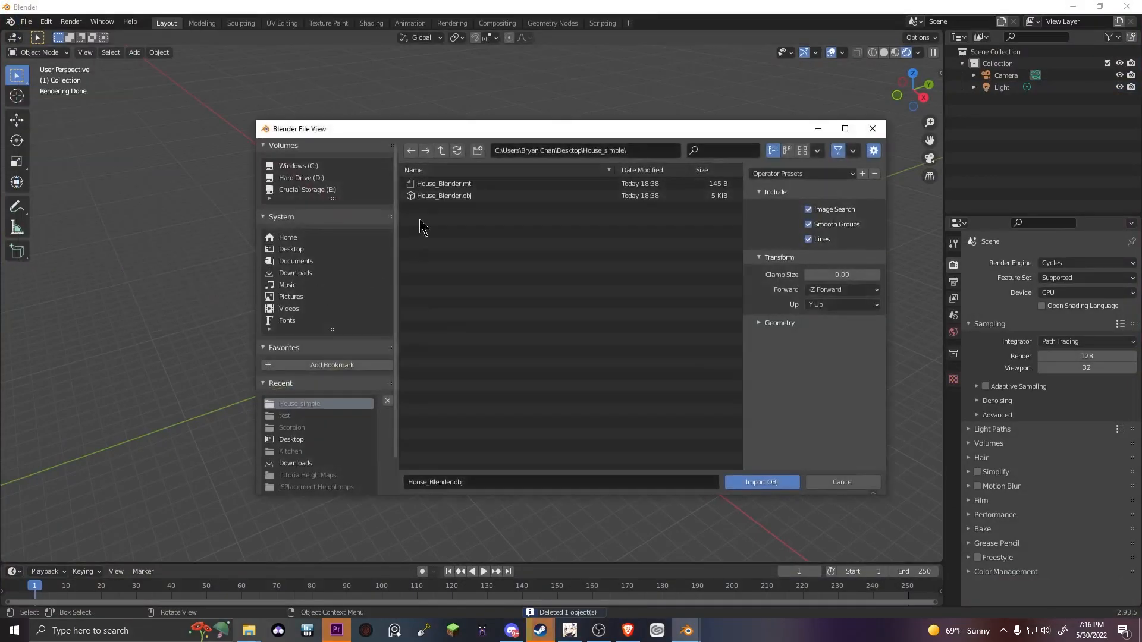
click(323, 249)
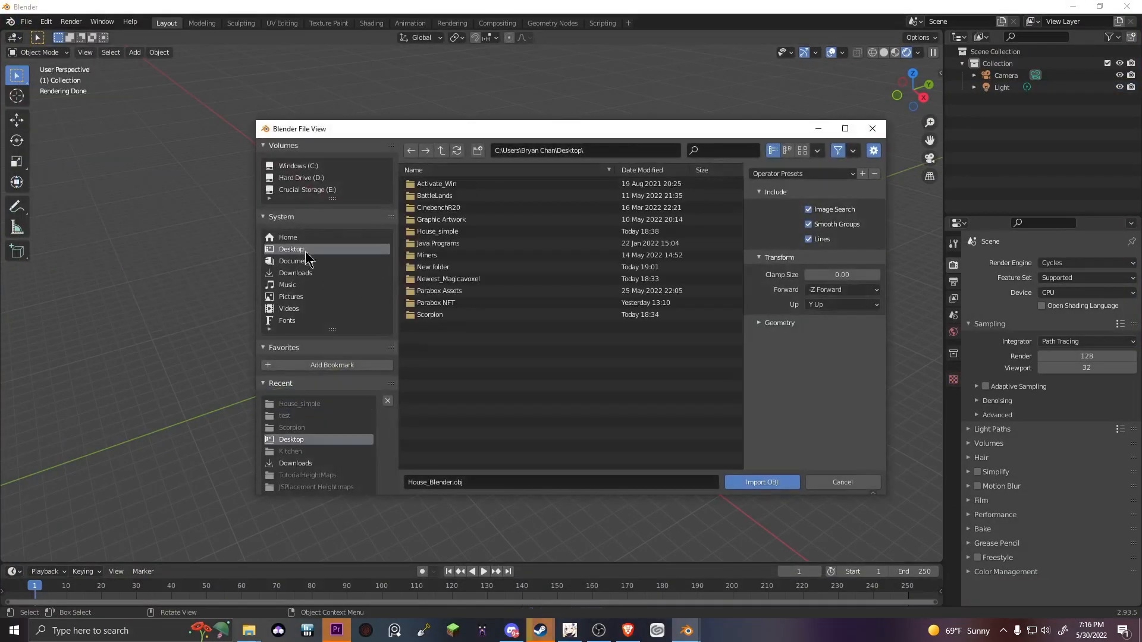
double_click(433, 266)
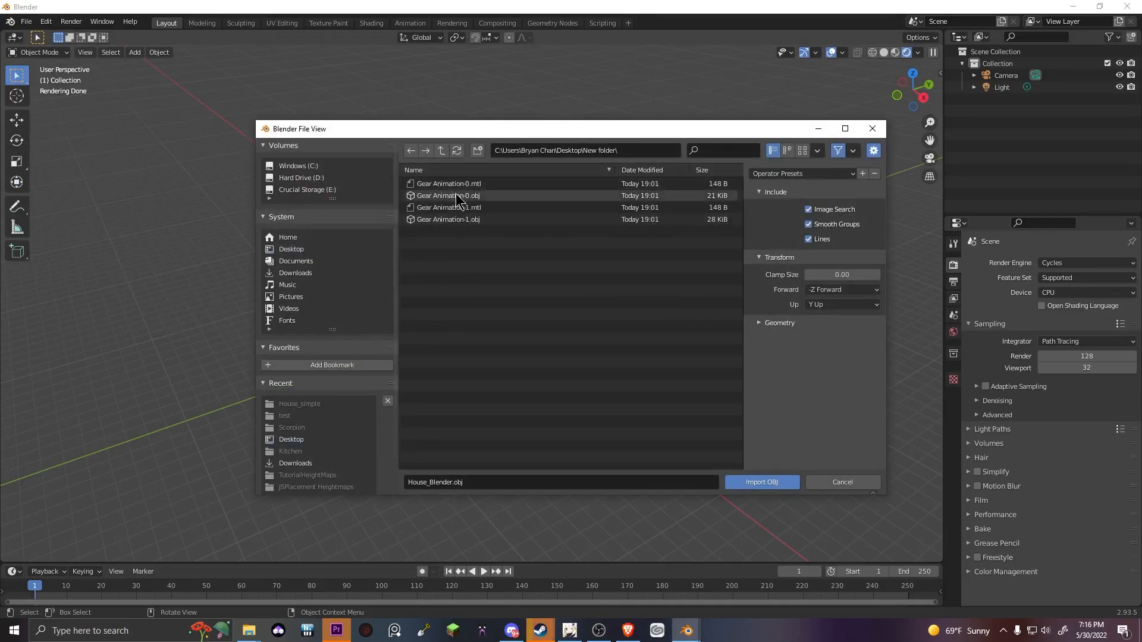
click(456, 195)
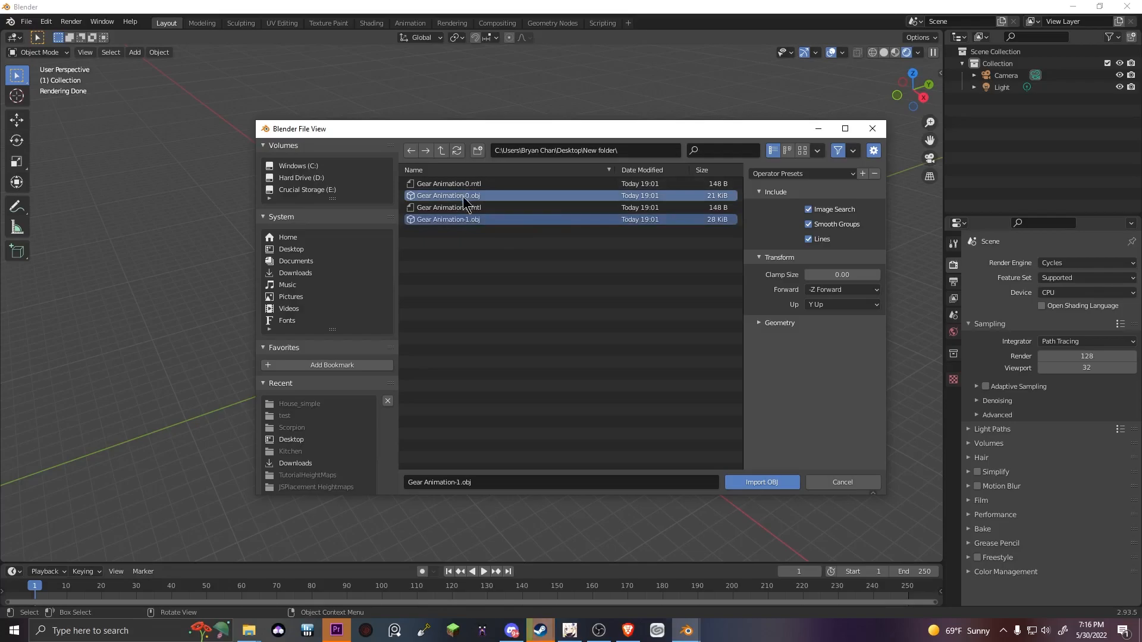
ctrl+click(421, 220)
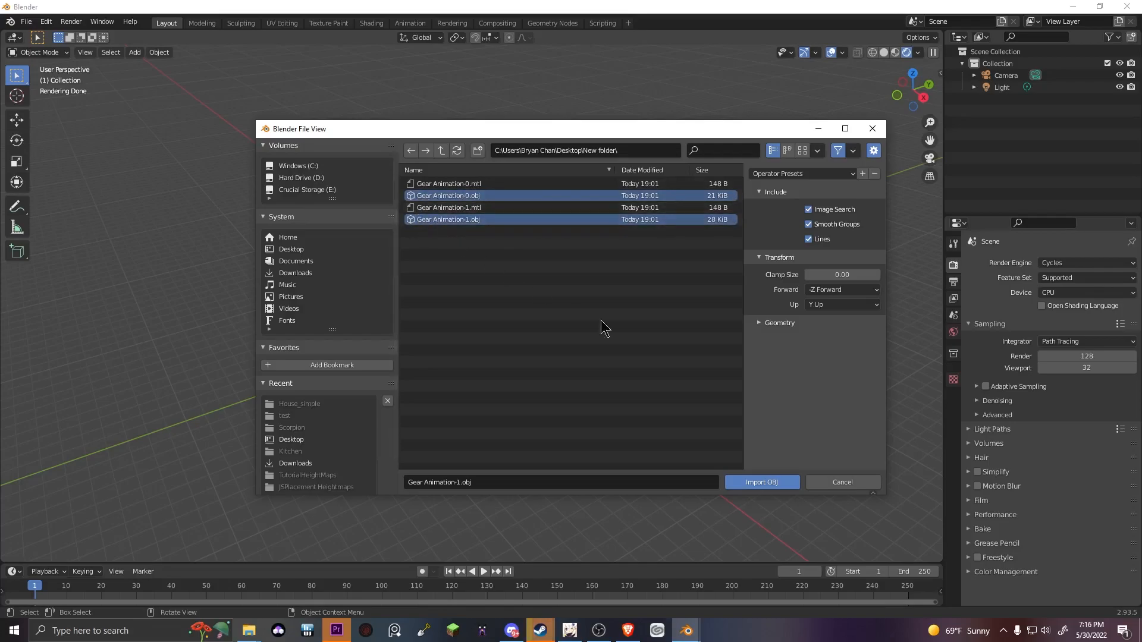
click(773, 480)
middle_drag(559, 344, 533, 280)
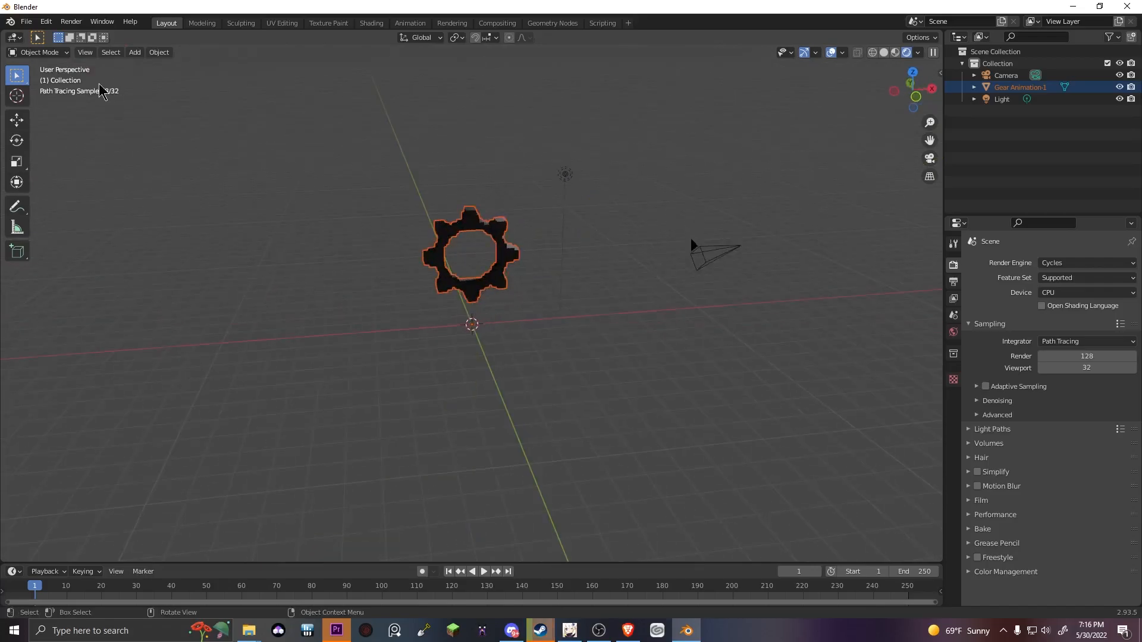
Import Gear Animation-1.obj once more and move the new gear along the X axis, clear of the first one.
click(27, 21)
mouse_move(87, 184)
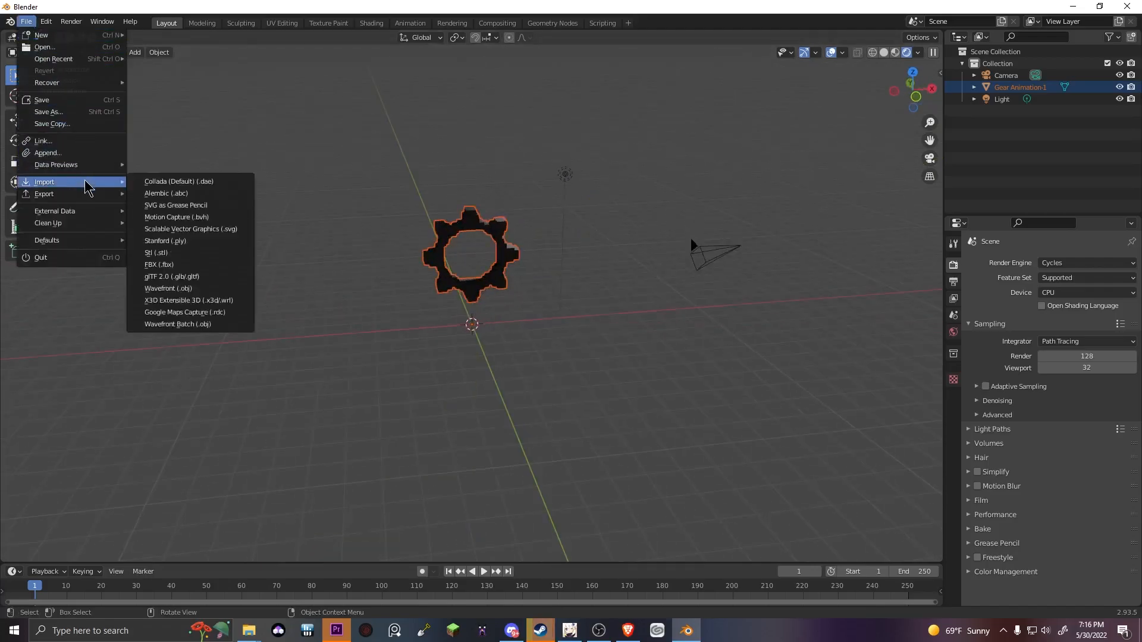
click(209, 288)
click(773, 481)
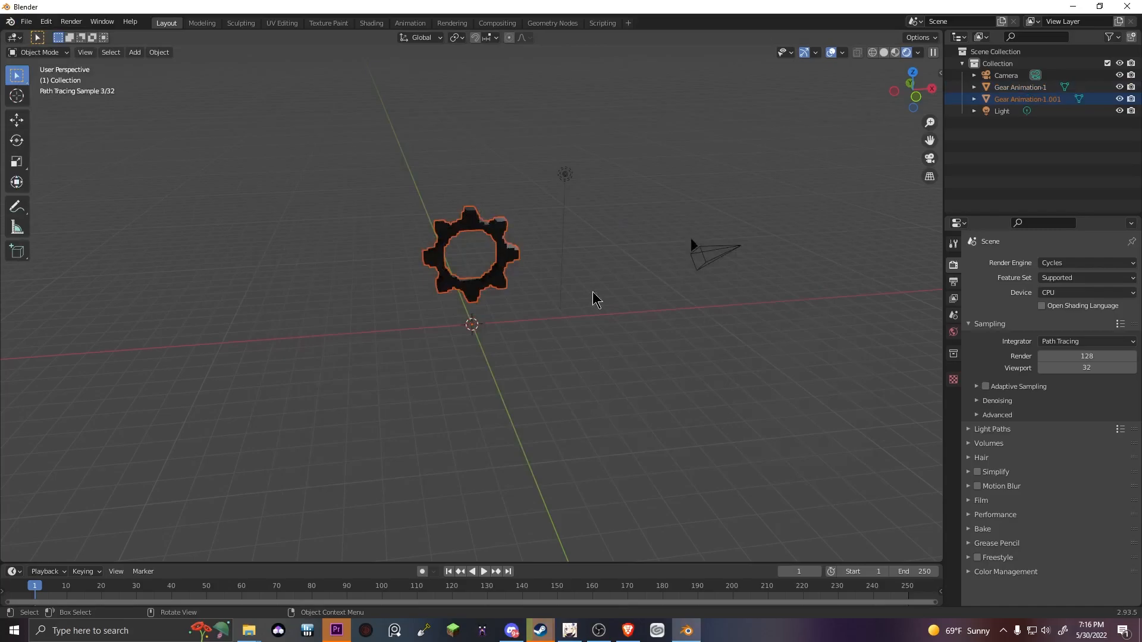
key(g)
key(x)
click(649, 262)
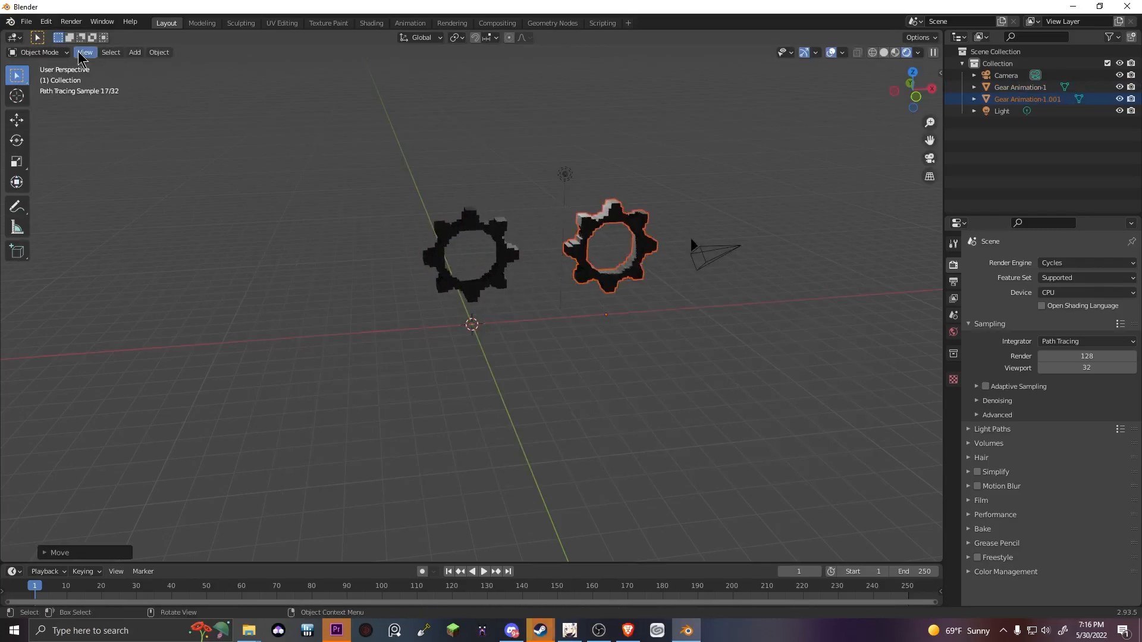
Import Gear Animation-0.obj from New folder and shift the small gear along the X axis beside the larger gears.
click(26, 22)
mouse_move(75, 183)
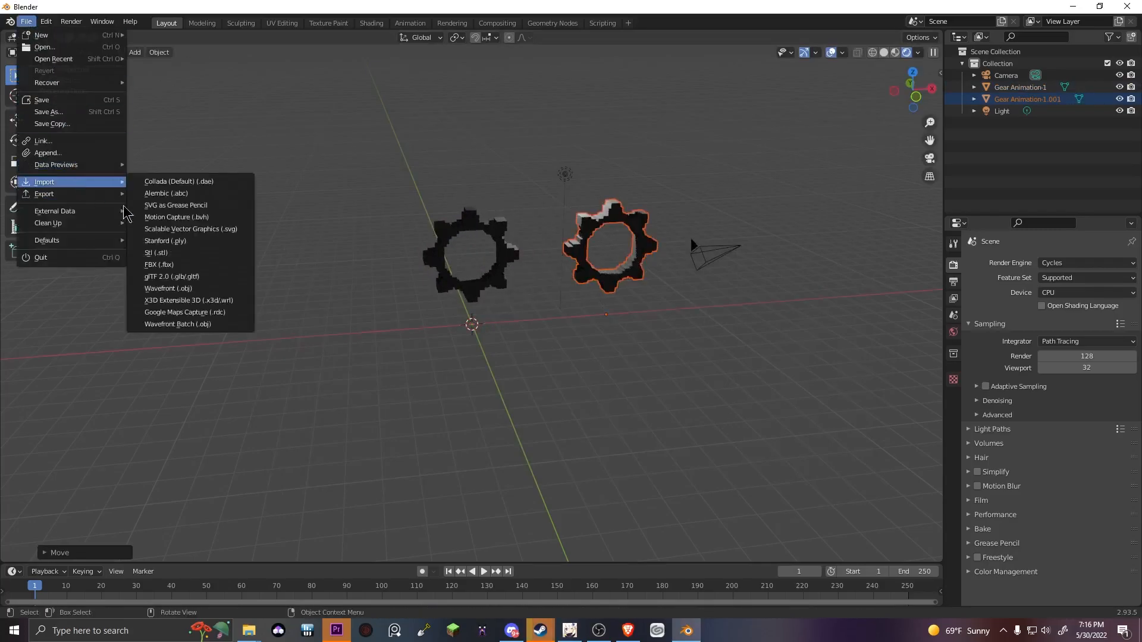
click(215, 284)
click(449, 195)
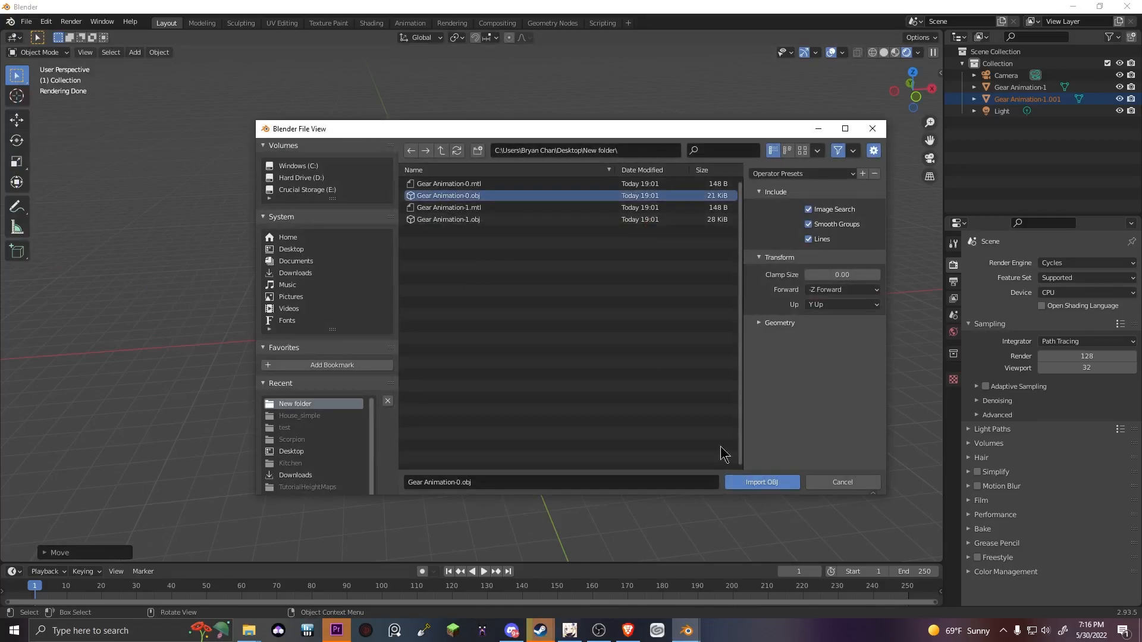
click(760, 486)
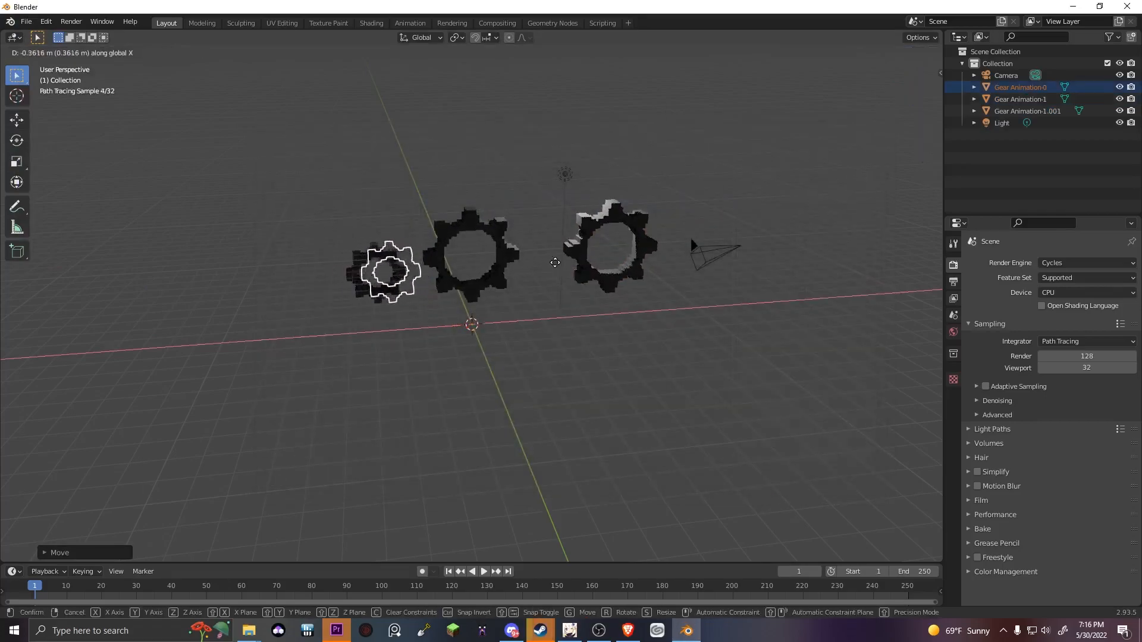
middle_drag(414, 298, 481, 364)
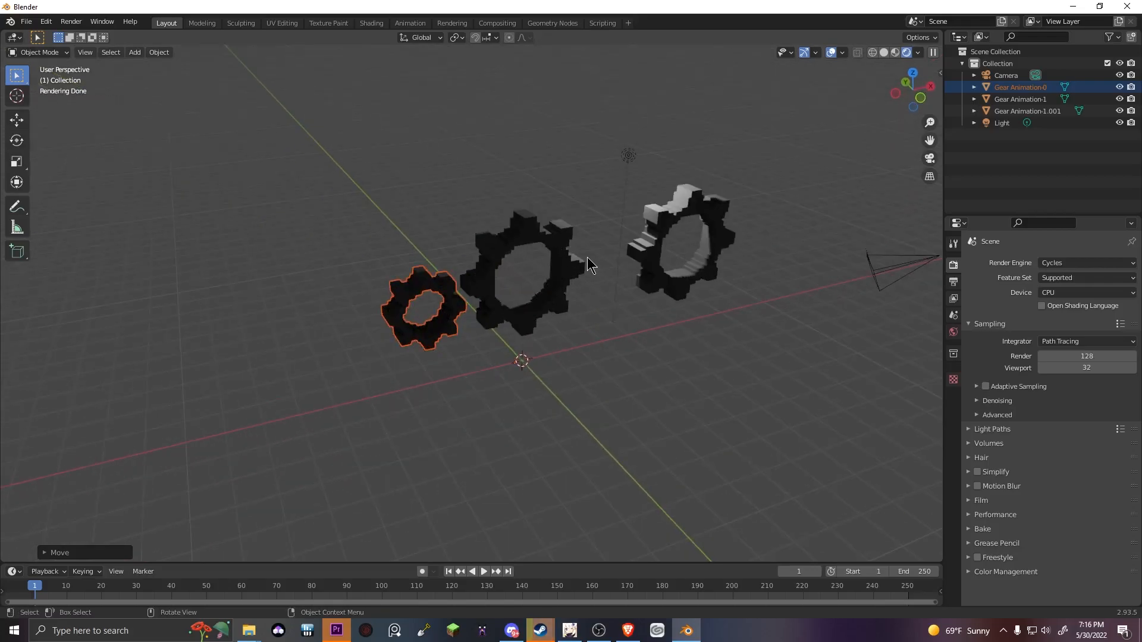
middle_drag(625, 265, 471, 290)
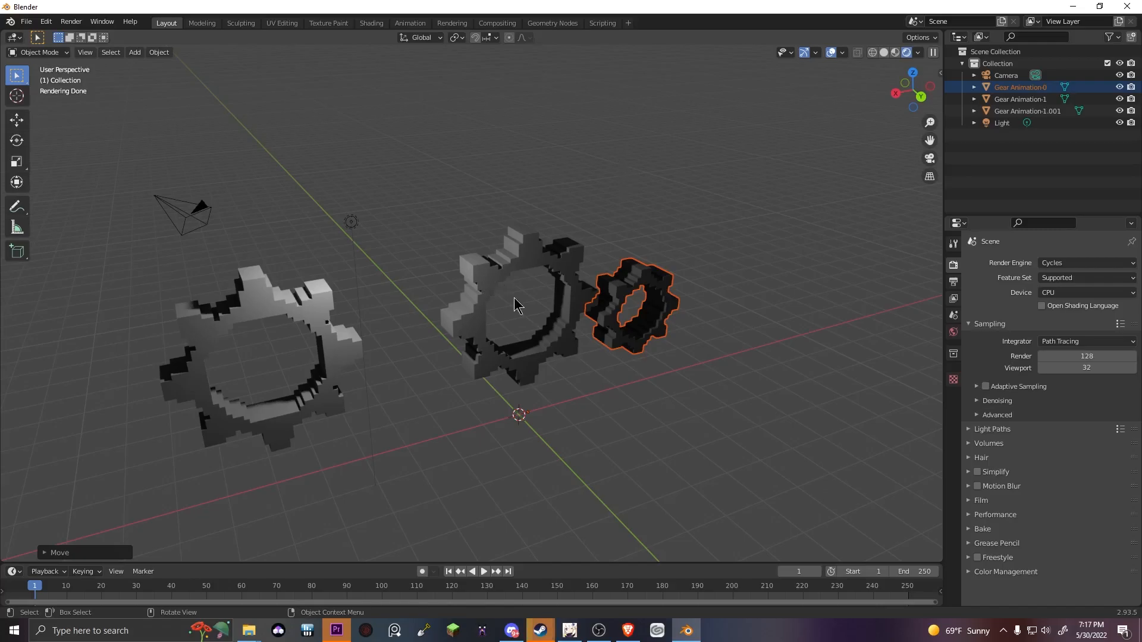
Give the middle gear's palette material a shiny metal finish with metallic 0.912, specular 0.559 and roughness 0.037.
click(510, 265)
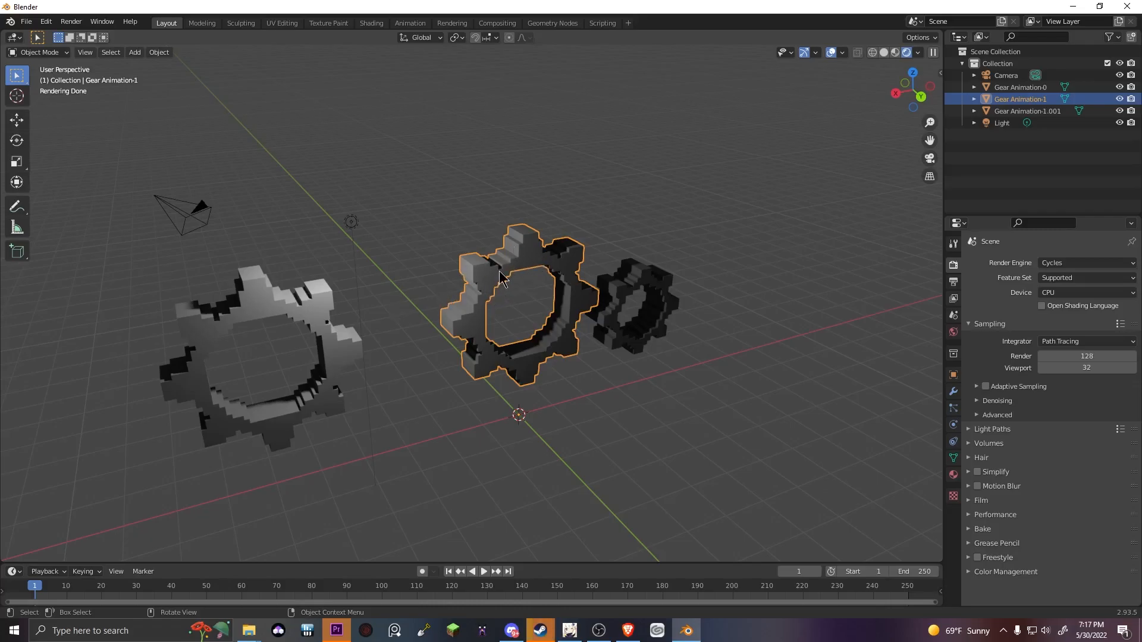
click(953, 475)
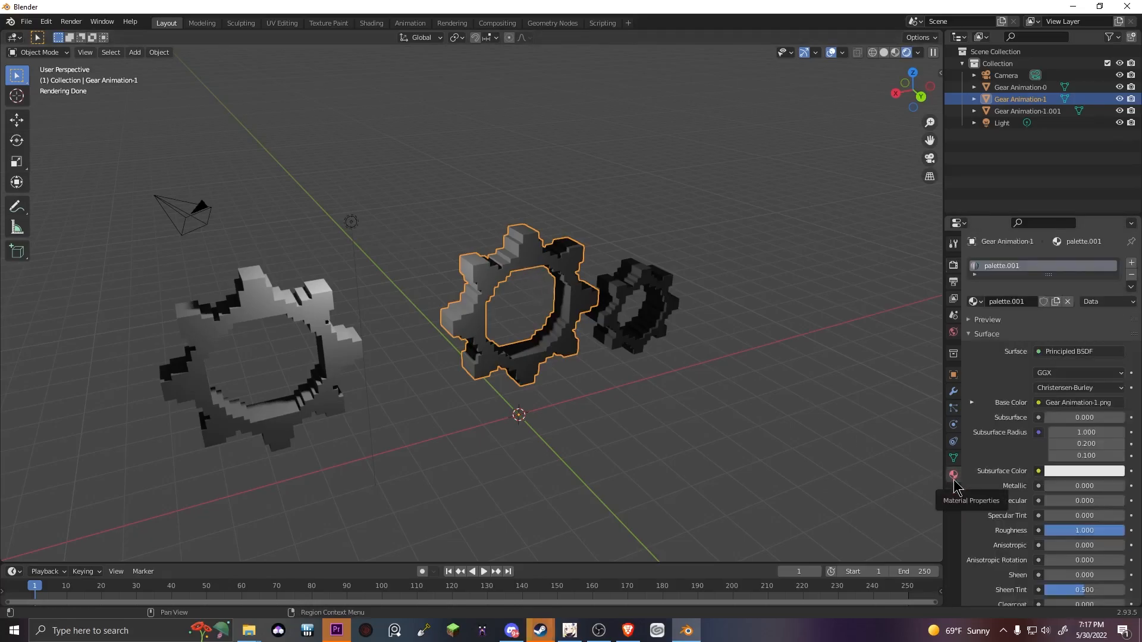
scroll(1025, 509, down, 3)
drag(1053, 420, 1048, 459)
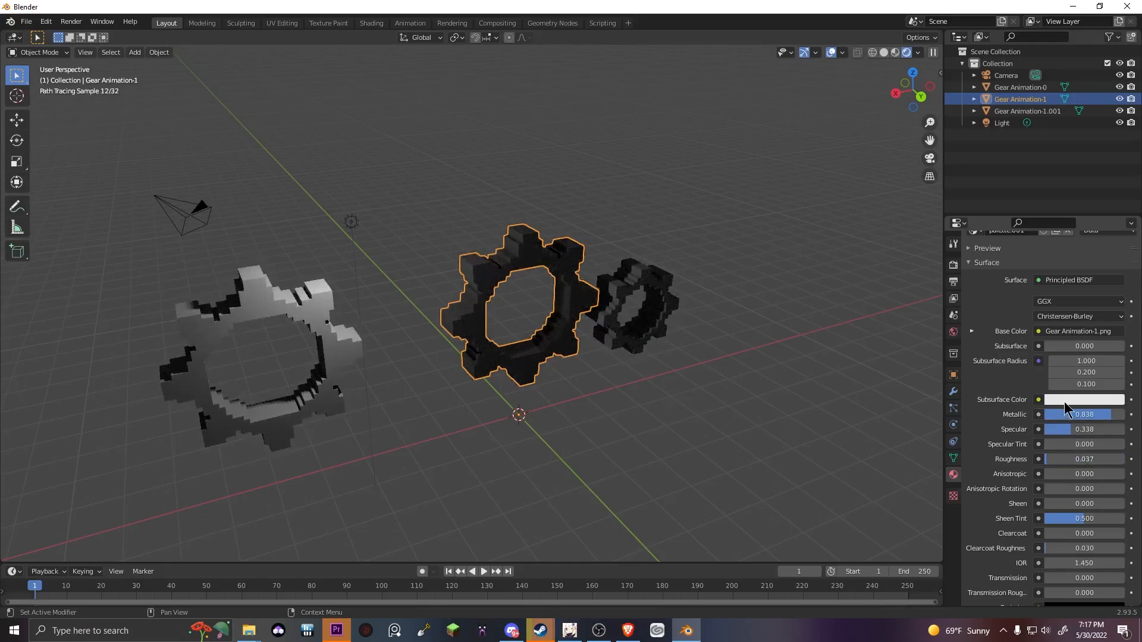
scroll(1063, 443, up, 3)
drag(1100, 485, 1105, 500)
Move the point light along the X and Z axes to bring it close to the middle gear's upper teeth.
middle_drag(541, 284, 616, 252)
click(617, 223)
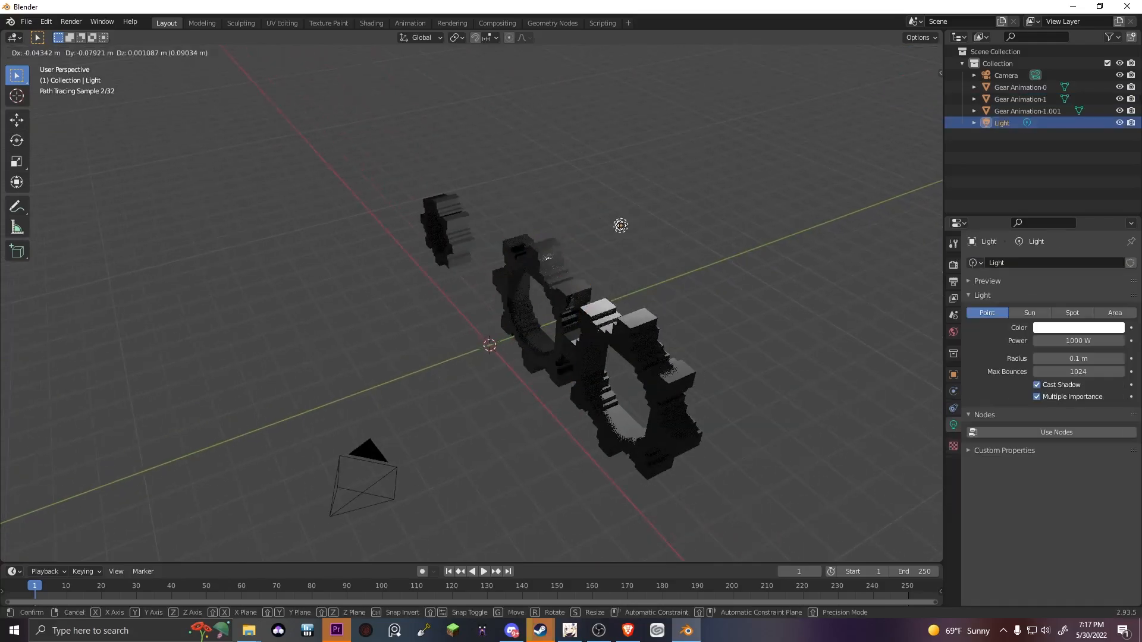
key(g)
key(x)
click(589, 229)
key(g)
key(z)
click(597, 282)
middle_drag(631, 320, 477, 282)
scroll(456, 328, up, 4)
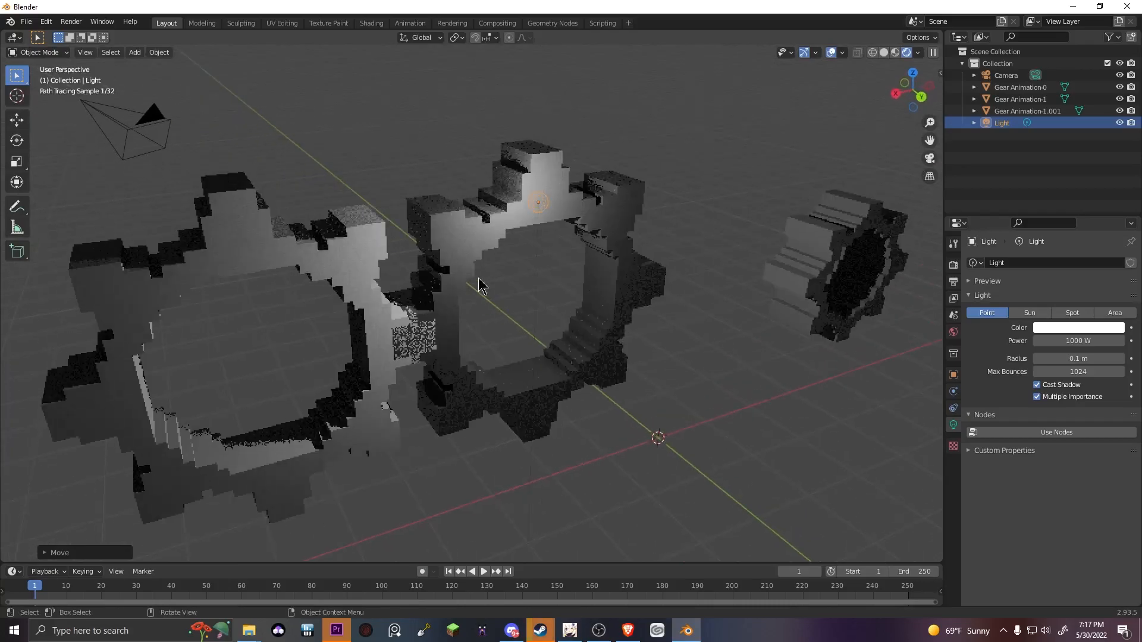
Move the large outer gear, Gear Animation-1.001, farther from the middle gear along the X axis.
click(337, 250)
key(g)
key(x)
click(223, 257)
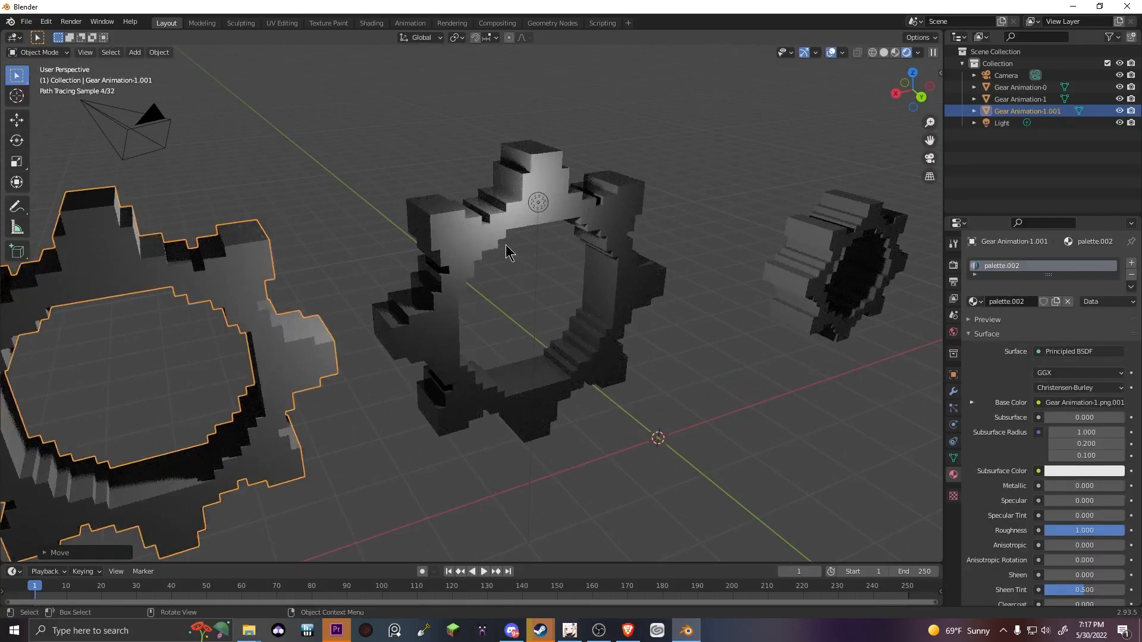
Raise the point light about 0.85 m along the Z axis so it sits above the middle gear.
middle_drag(506, 247, 464, 245)
click(426, 222)
key(g)
key(x)
key(z)
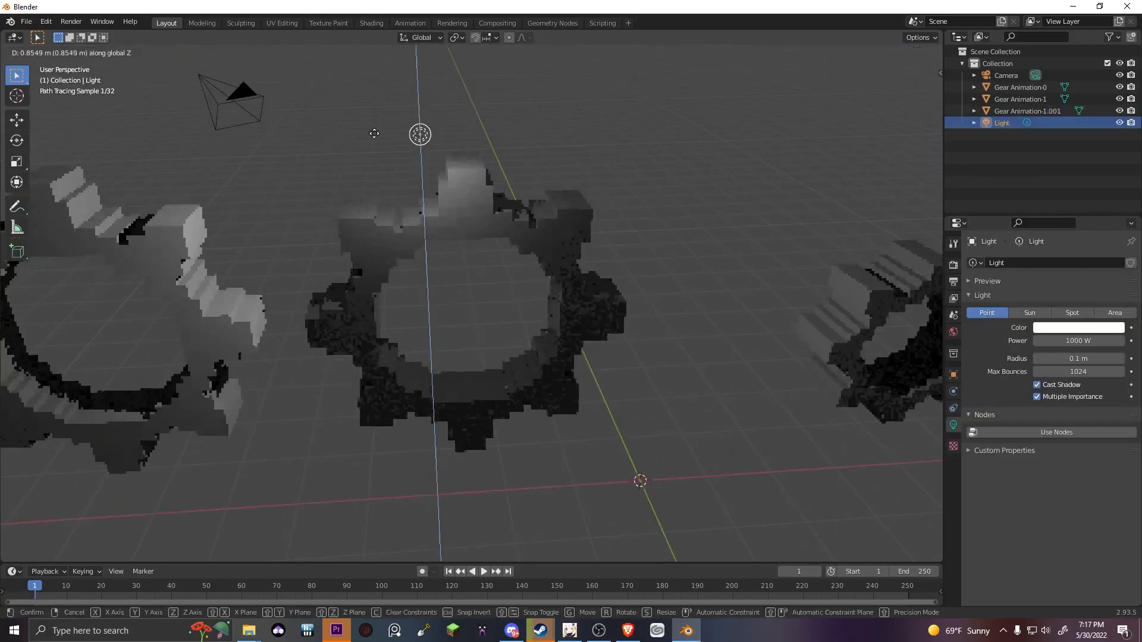
click(376, 137)
middle_drag(484, 286, 542, 301)
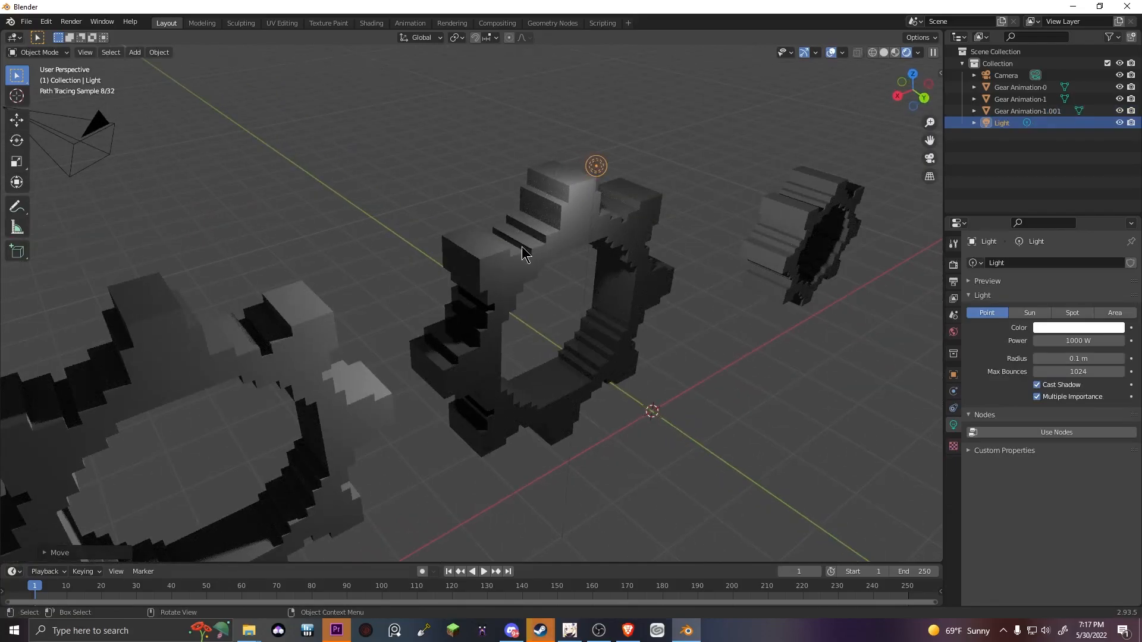
Select the middle gear and examine its metallic surface under the light from several angles.
scroll(509, 291, down, 4)
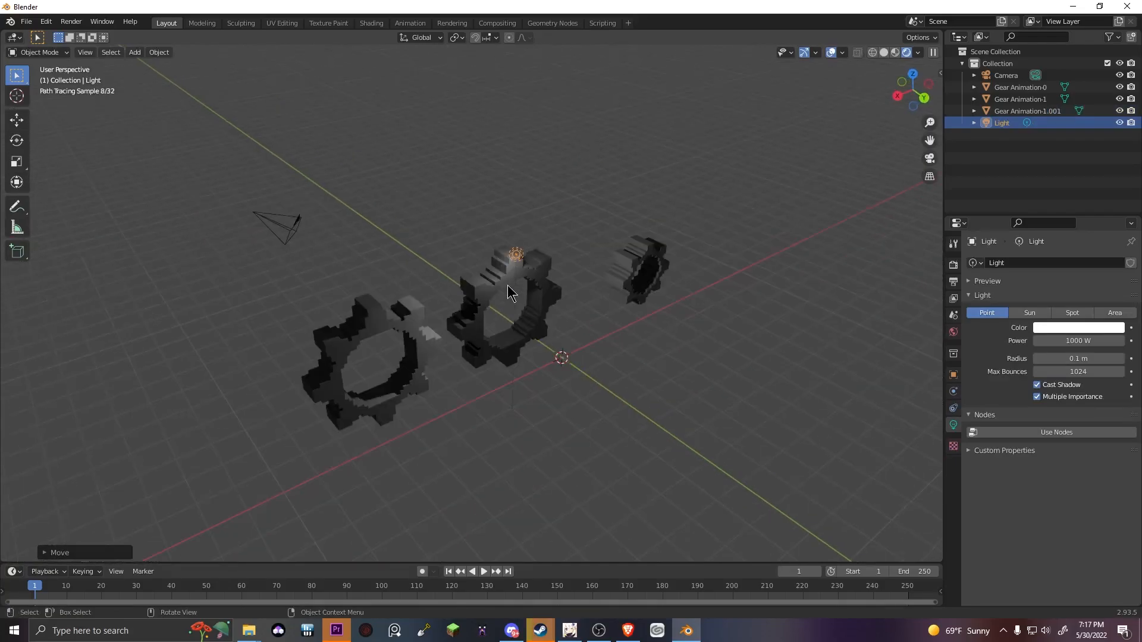
middle_drag(516, 268, 582, 280)
click(563, 262)
scroll(582, 280, up, 2)
scroll(577, 297, up, 2)
scroll(568, 334, up, 3)
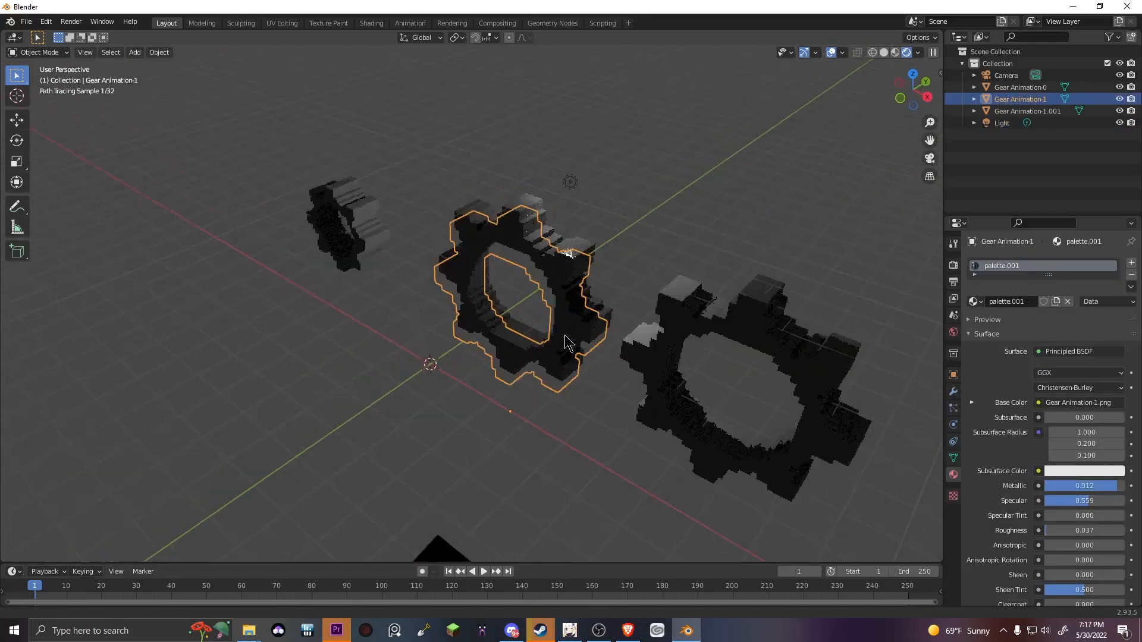